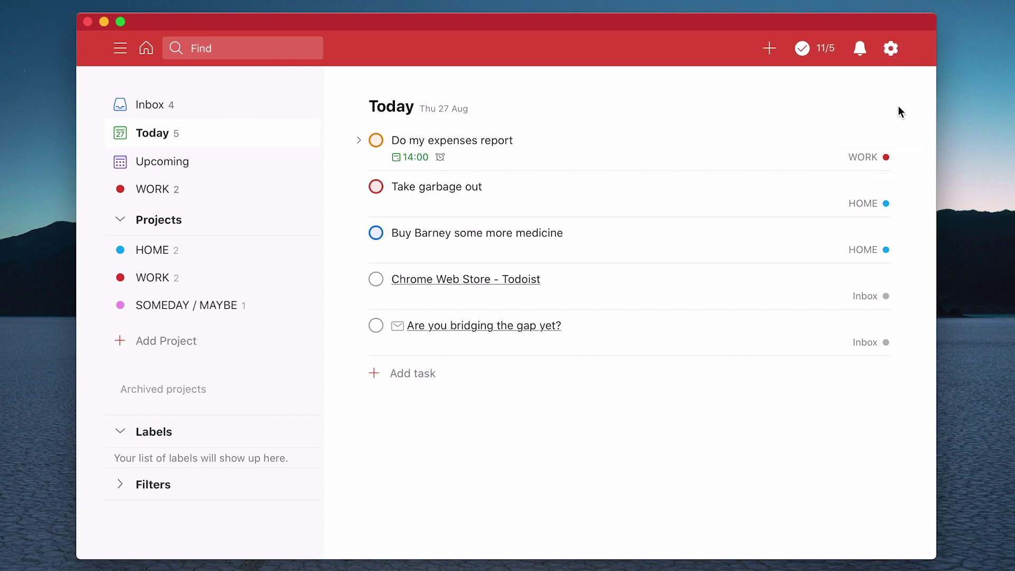
Review the Account page in Settings, then close it back to the Today list.
left_click(891, 49)
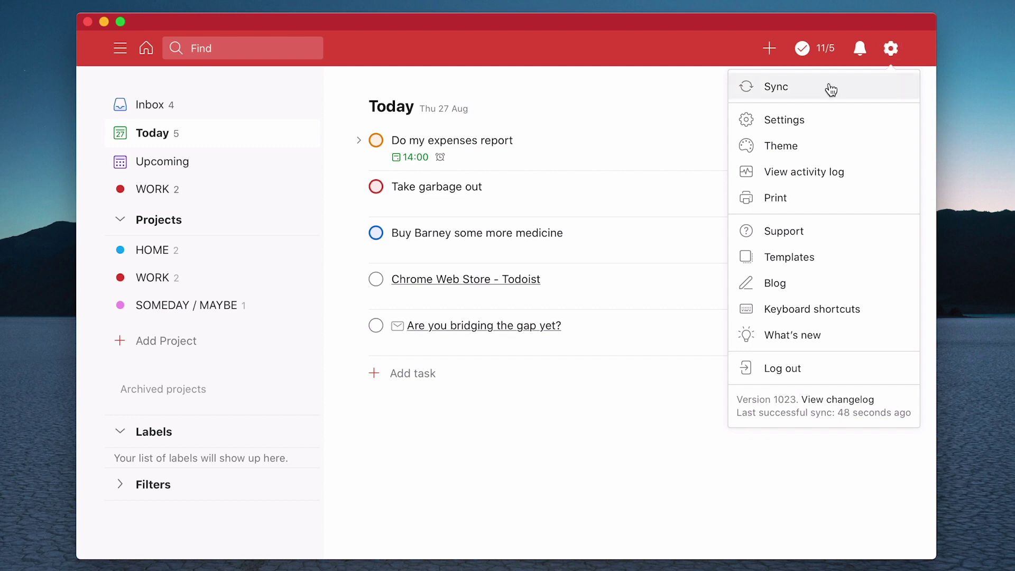
left_click(812, 124)
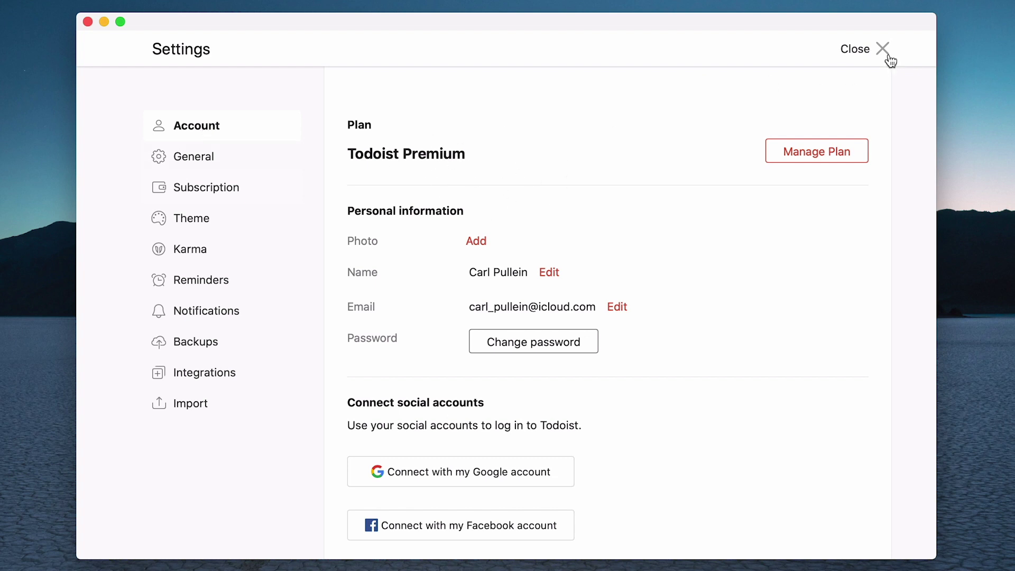
left_click(855, 49)
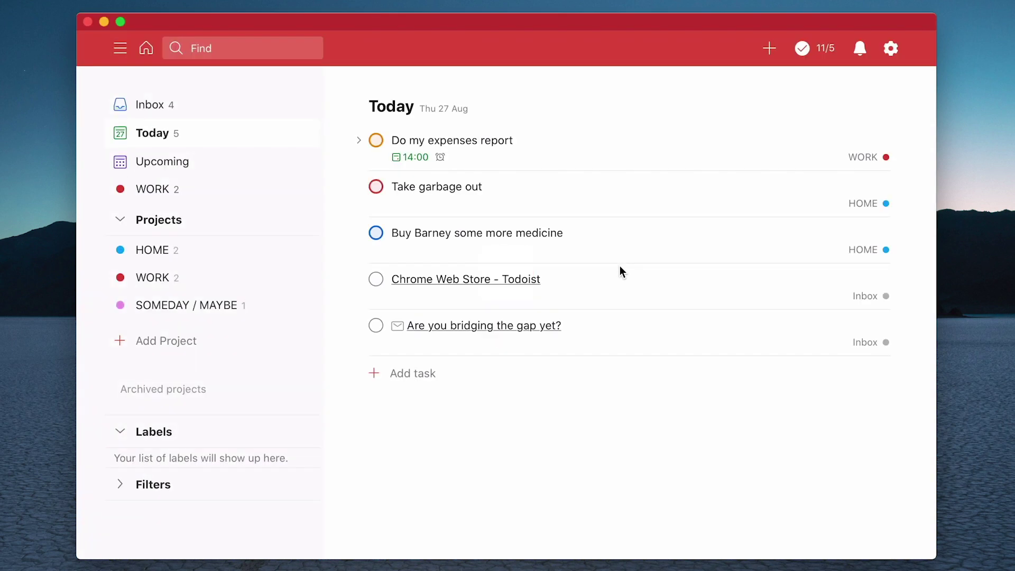
Collapse Labels, then create a 'computer' label and apply it to Do my expenses report.
mouse_move(218, 437)
left_click(120, 433)
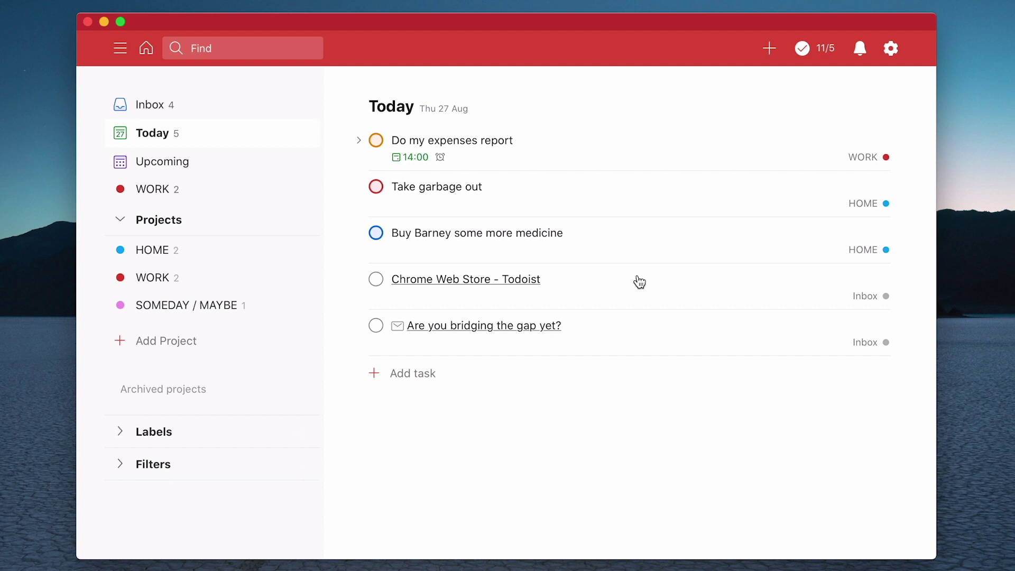
left_click(579, 146)
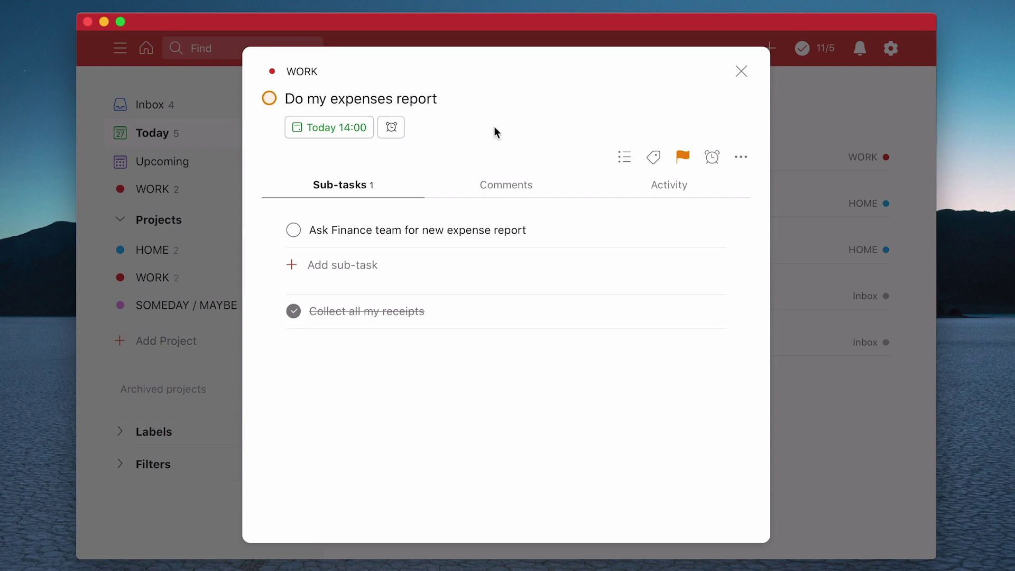
left_click(654, 159)
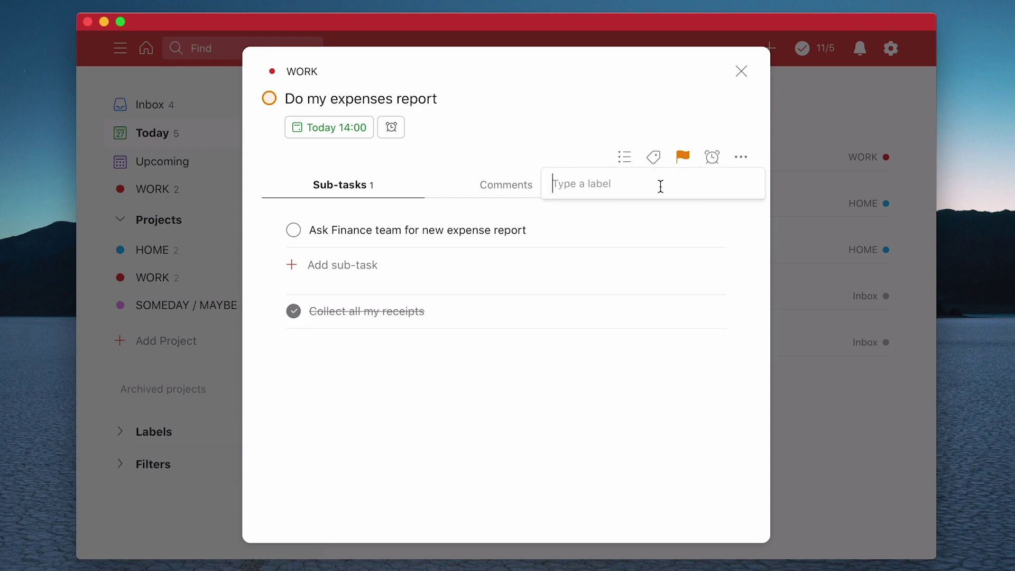
type("computer")
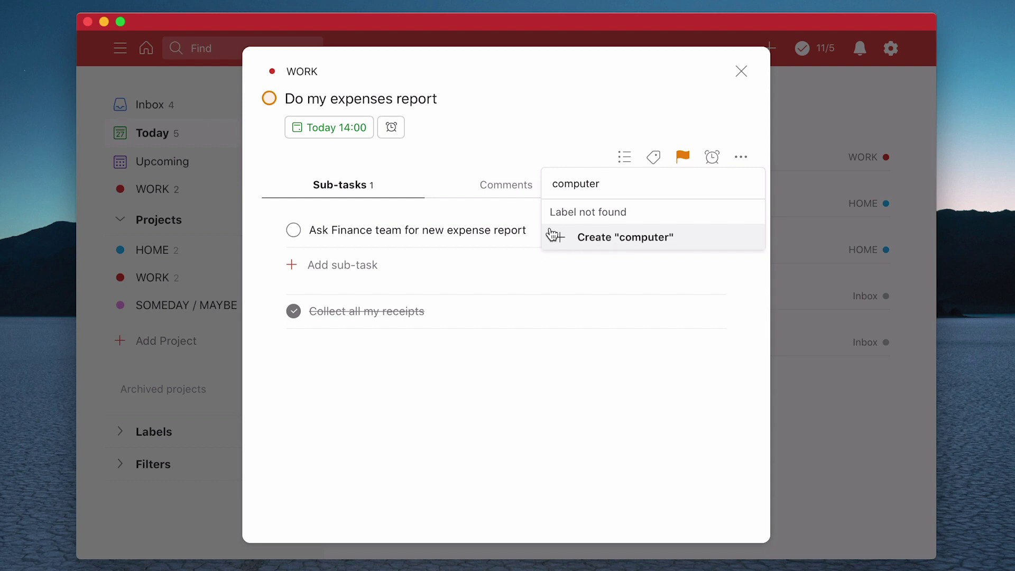
left_click(615, 245)
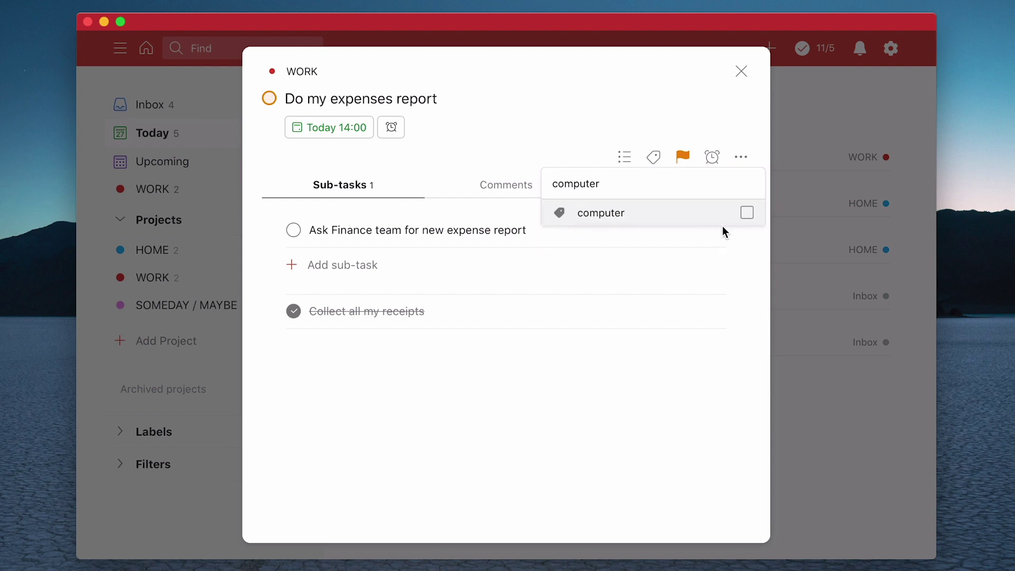
left_click(747, 214)
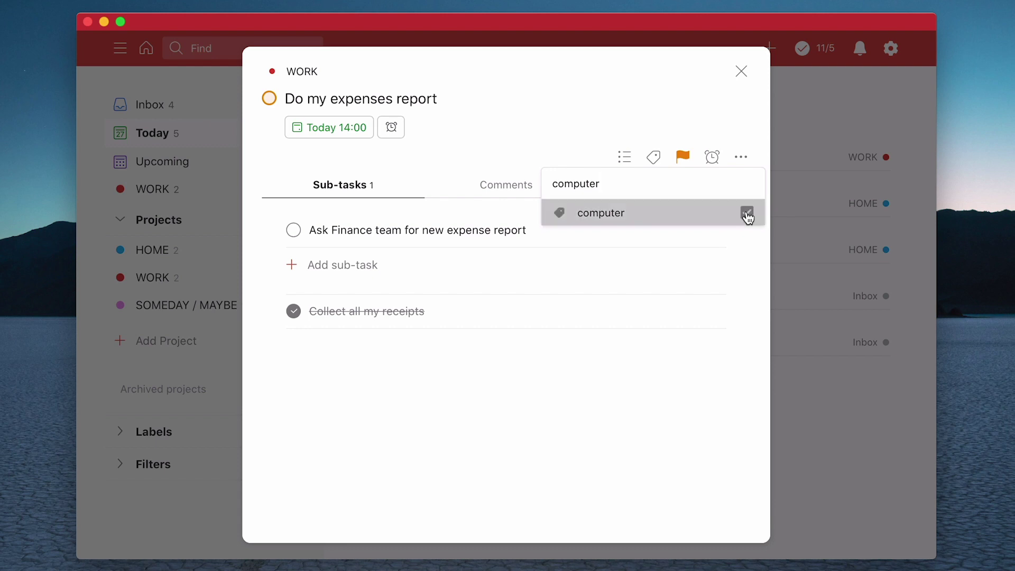
left_click(692, 345)
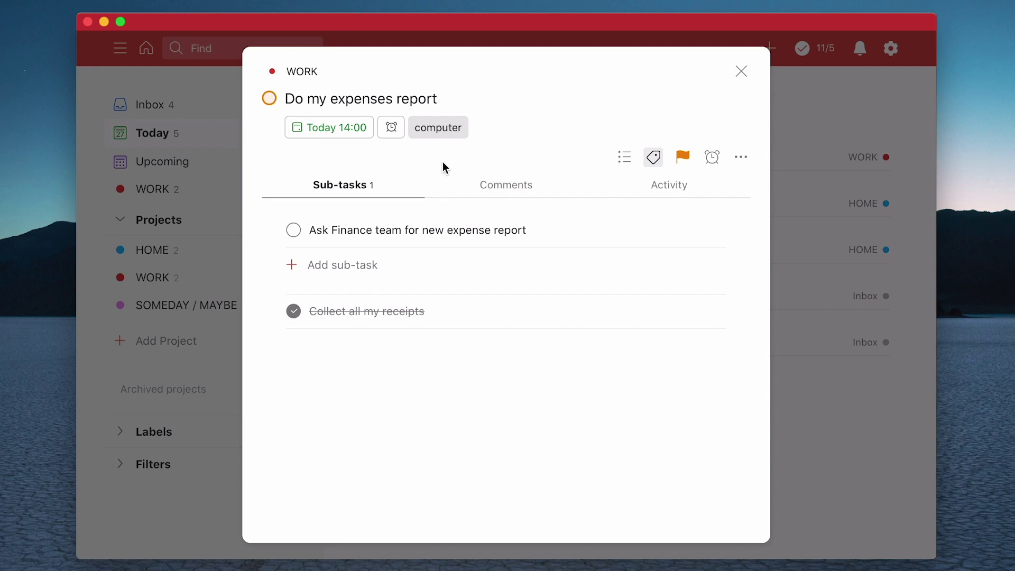
left_click(741, 72)
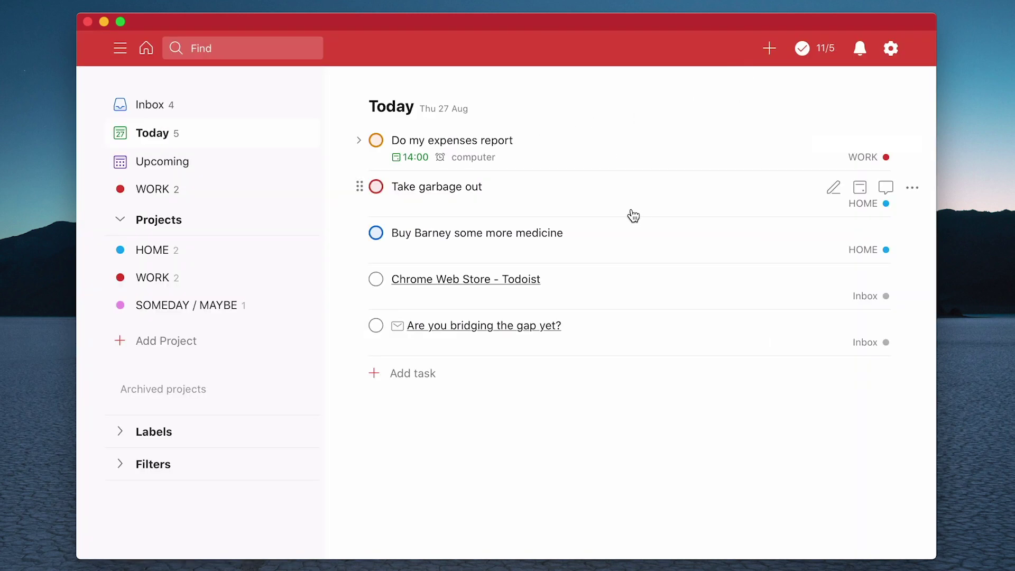
Create a 'chorse' label and apply it to the Take garbage out task.
left_click(568, 192)
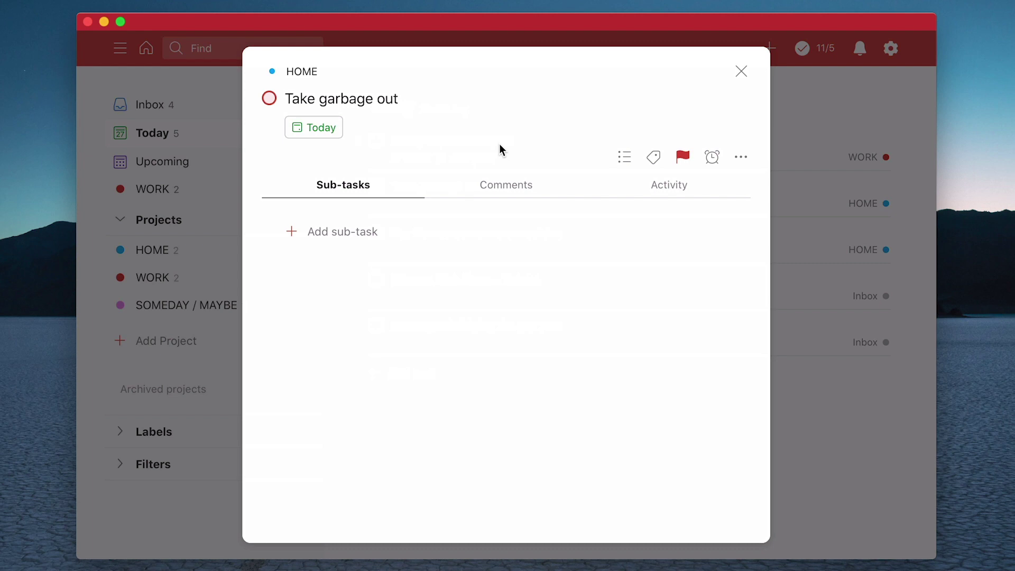
left_click(653, 156)
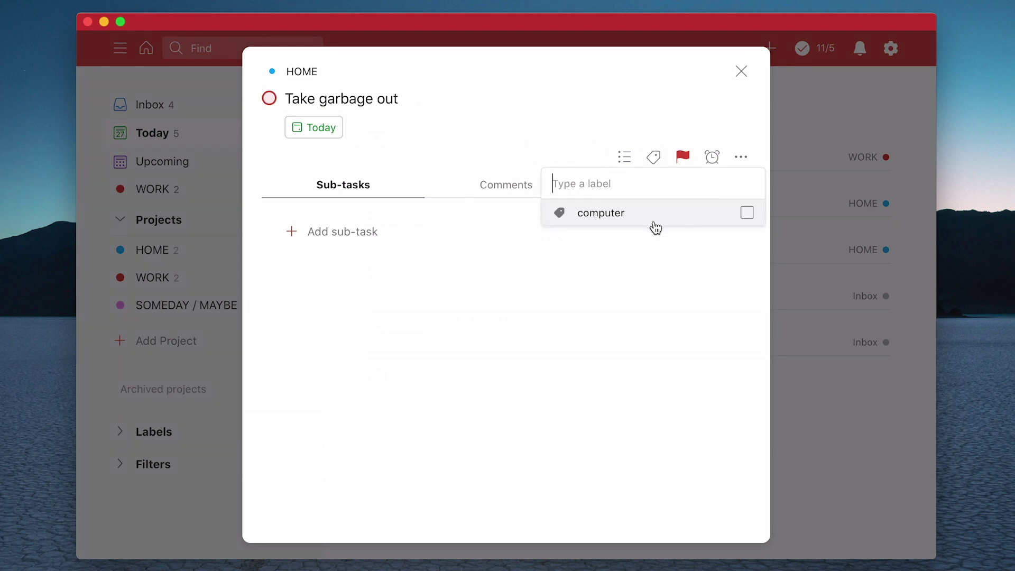
type("chors")
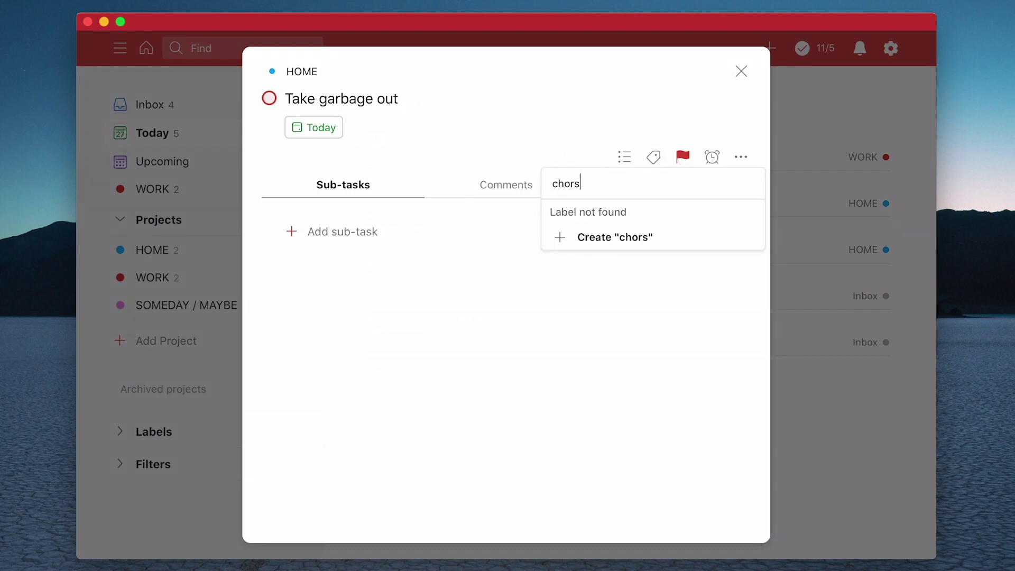
type("e")
left_click(642, 242)
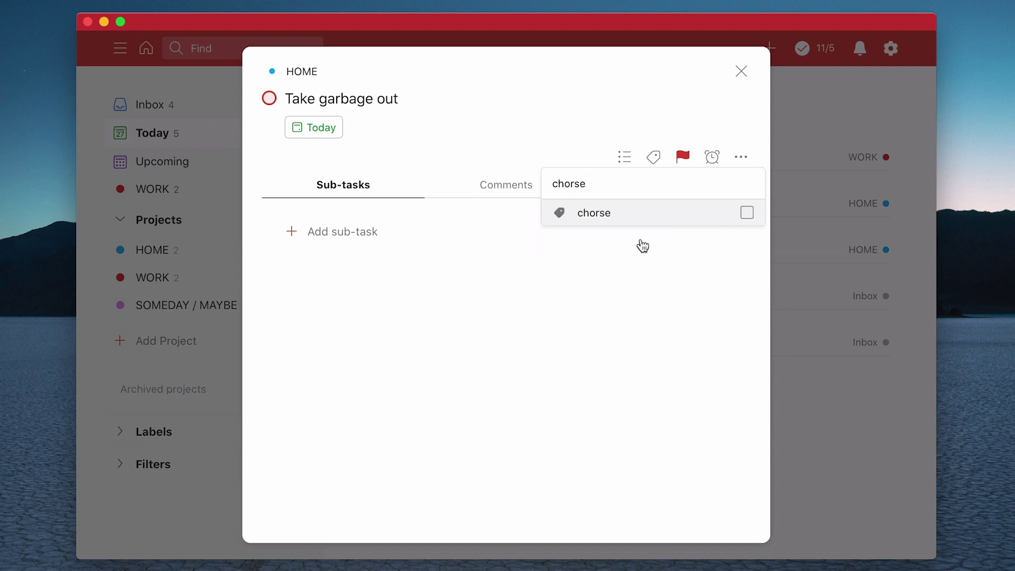
left_click(746, 212)
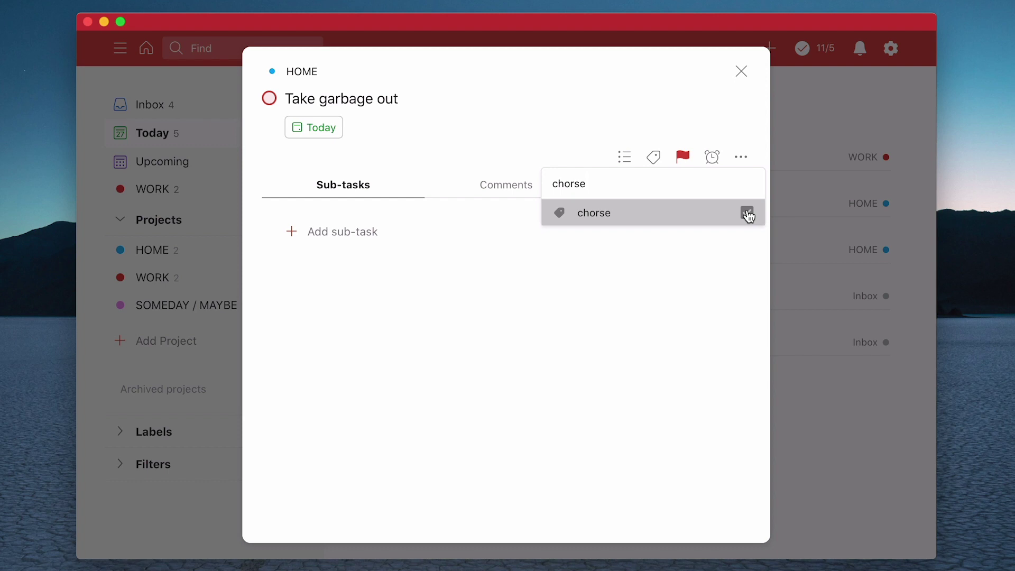
left_click(737, 274)
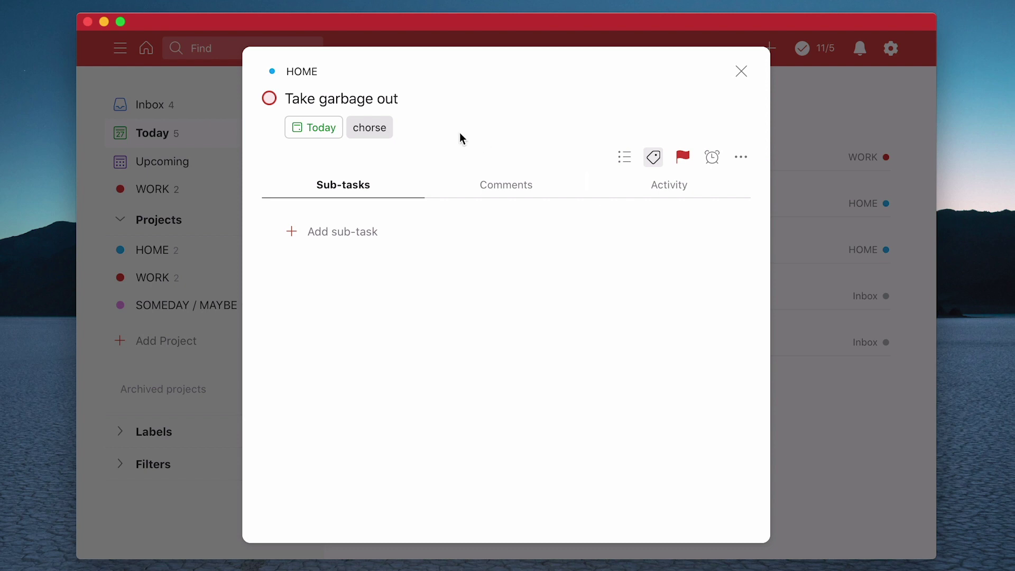
left_click(741, 72)
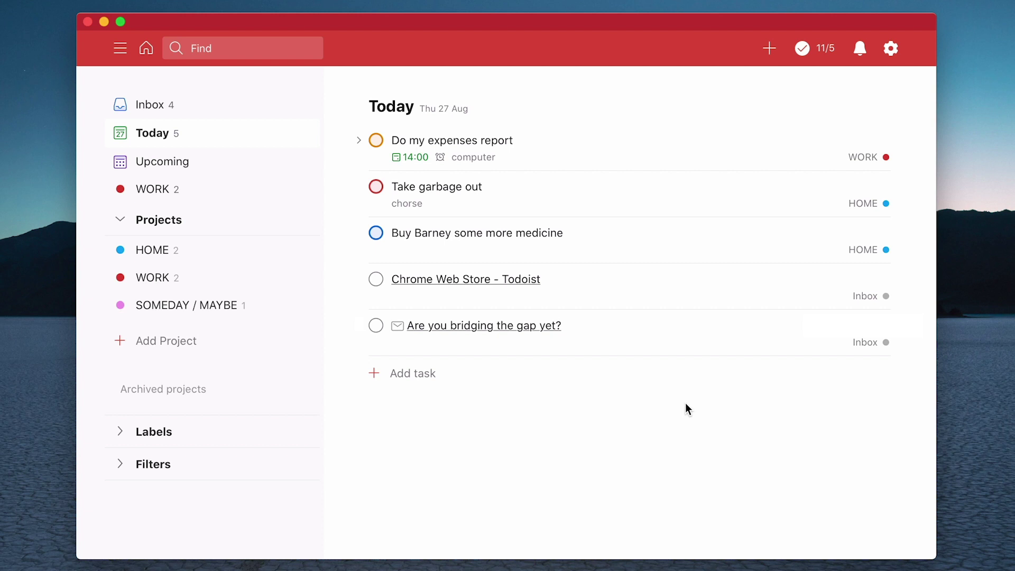
Tag the Buy Barney some more medicine task with chorse.
left_click(534, 238)
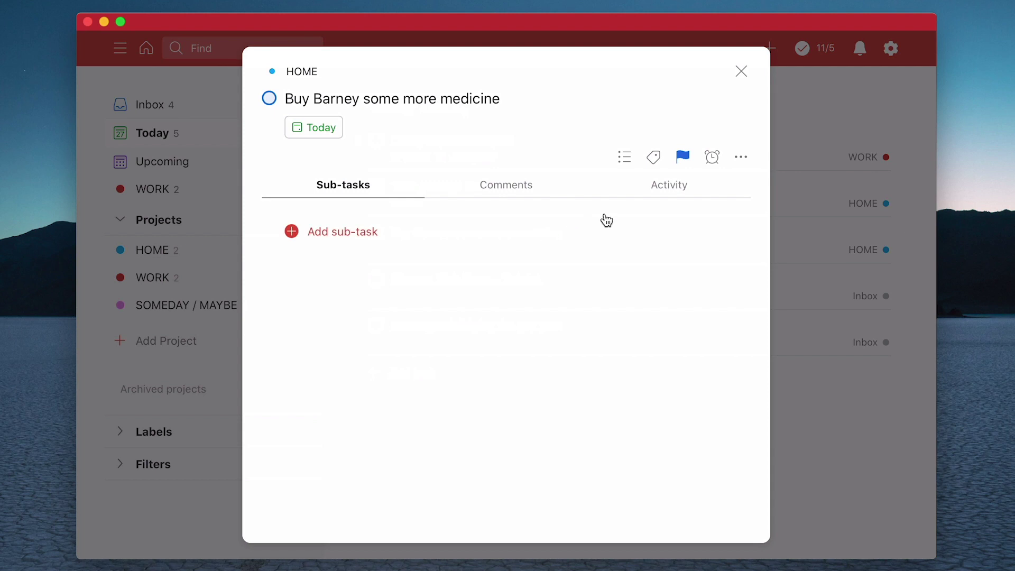
left_click(662, 158)
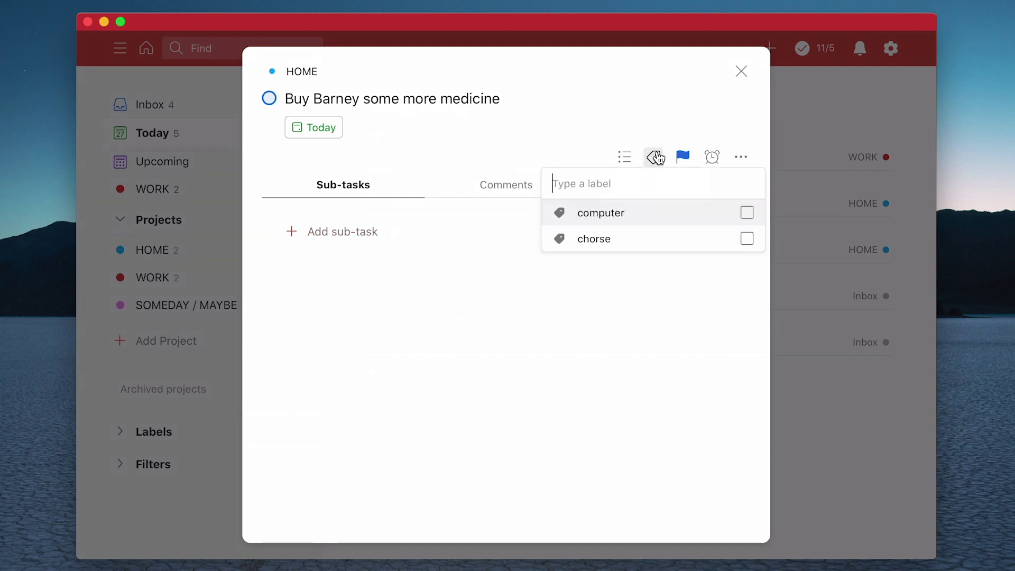
left_click(747, 239)
left_click(741, 72)
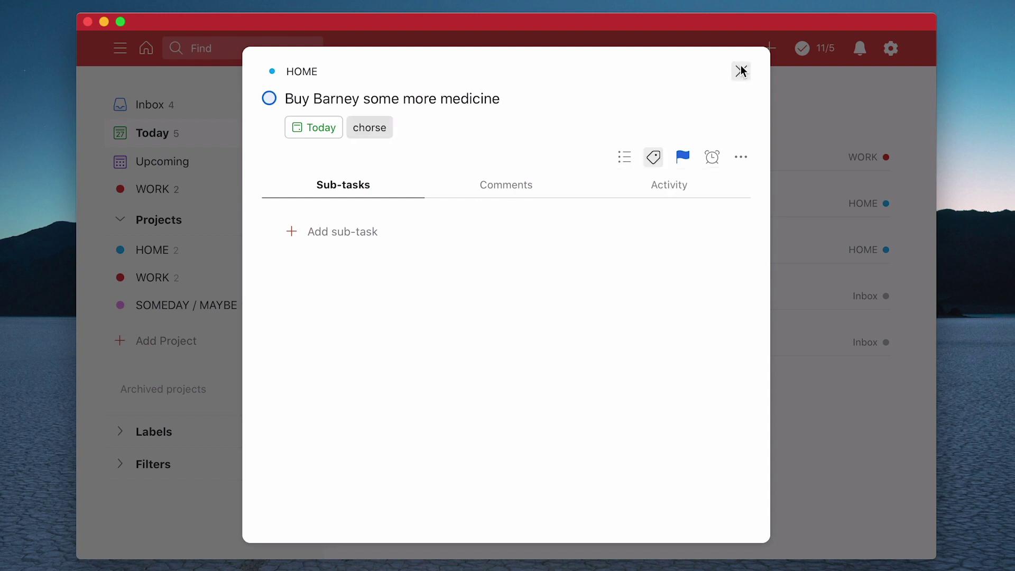
left_click(740, 72)
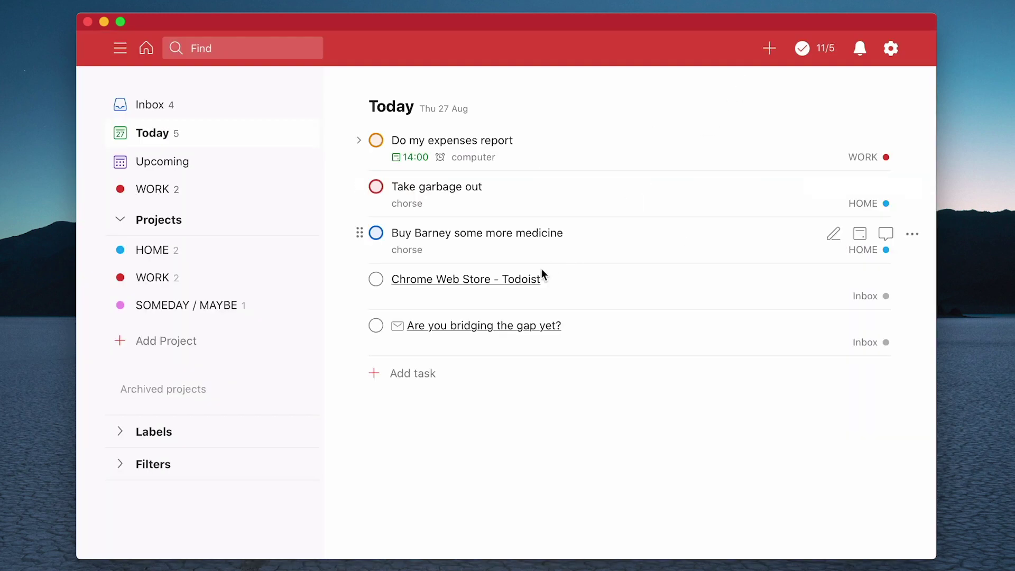
mouse_move(796, 293)
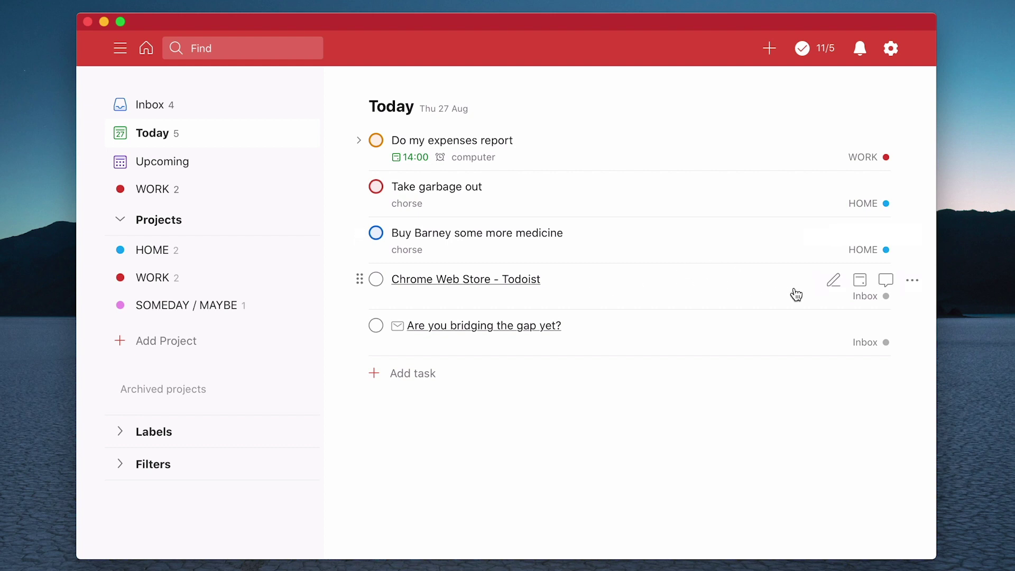
Create a 'Read / Review' label and apply it to Chrome Web Store - Todoist.
left_click(692, 279)
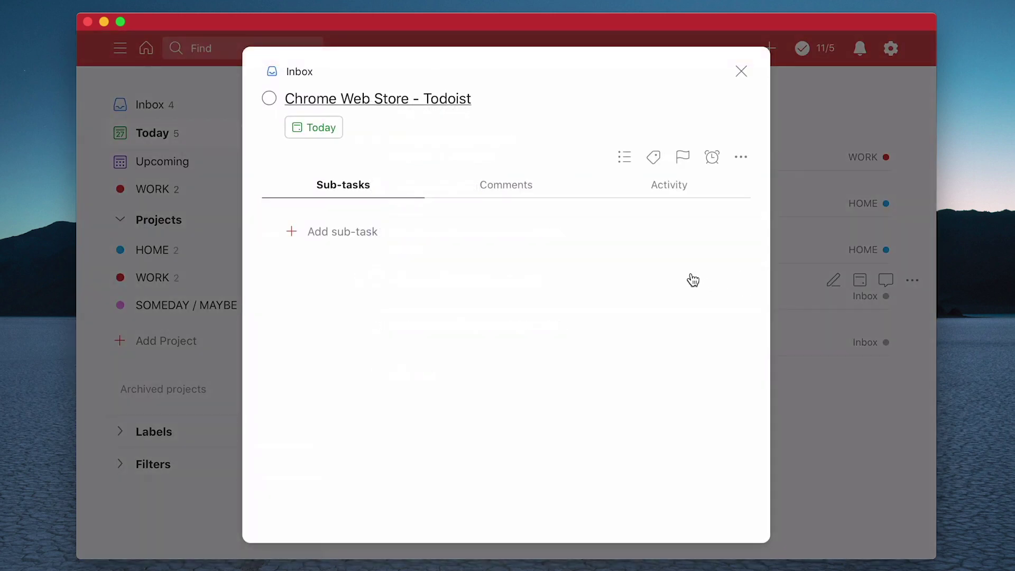
left_click(653, 158)
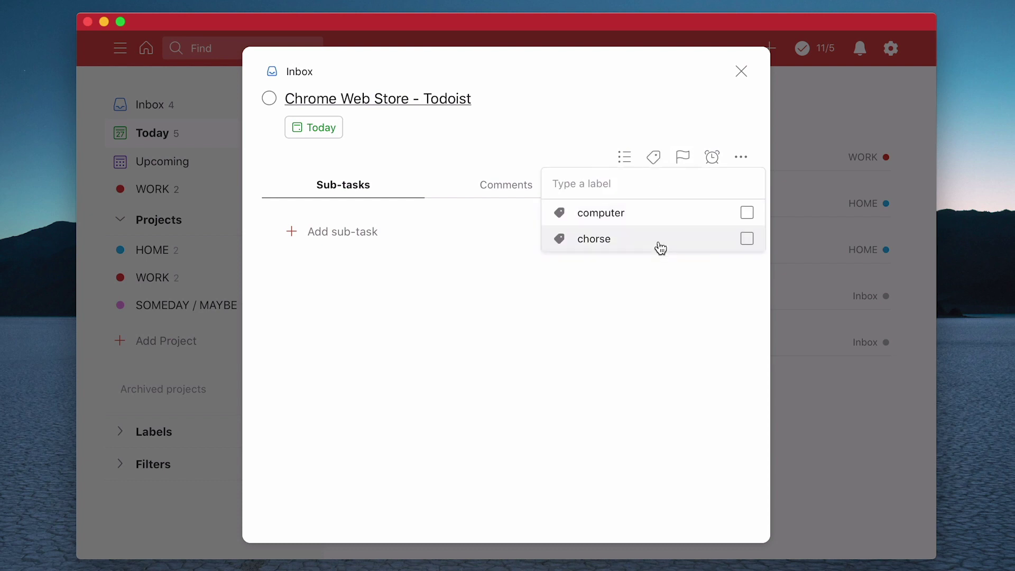
type("Read")
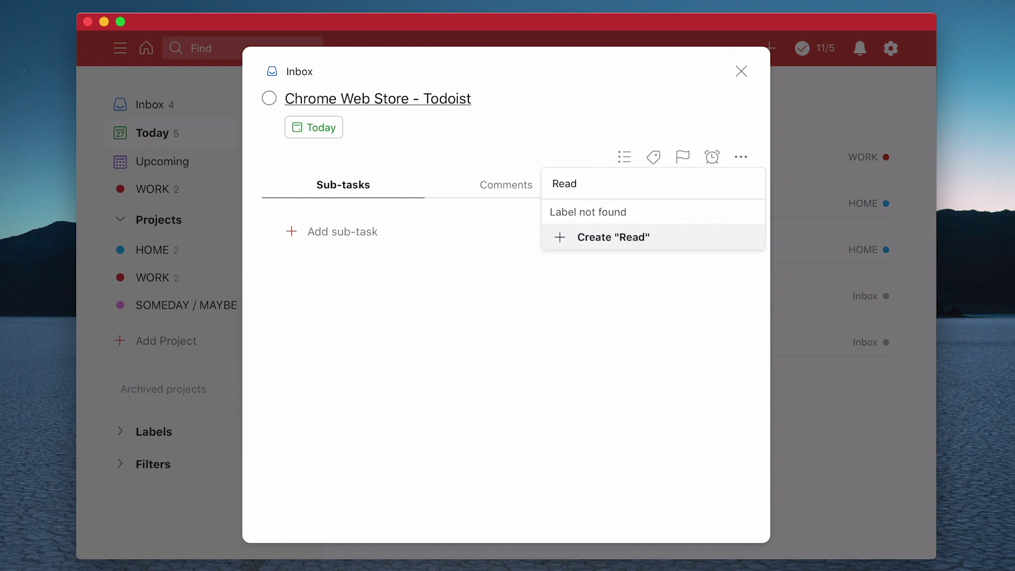
type(" / Review")
left_click(671, 241)
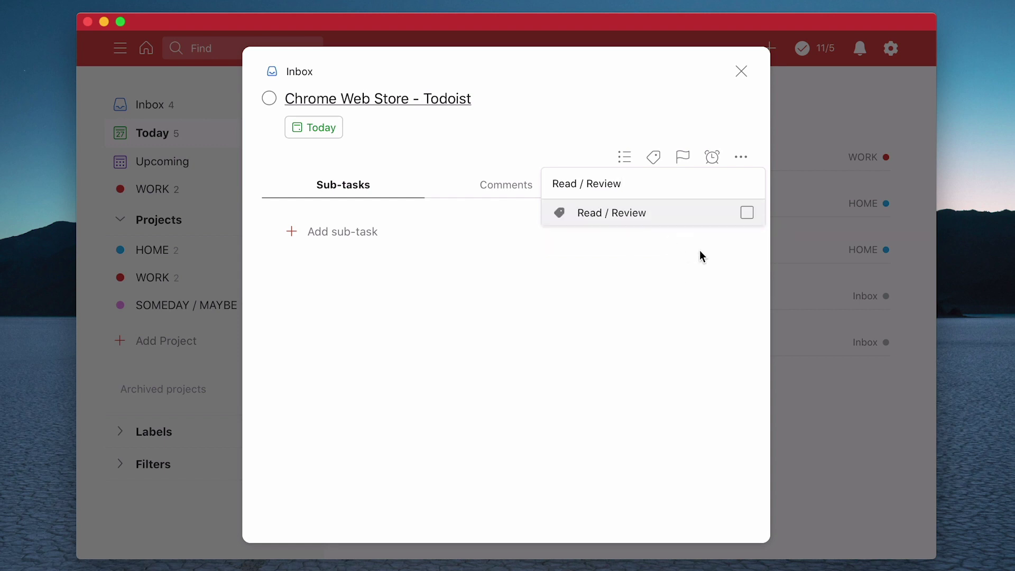
left_click(746, 213)
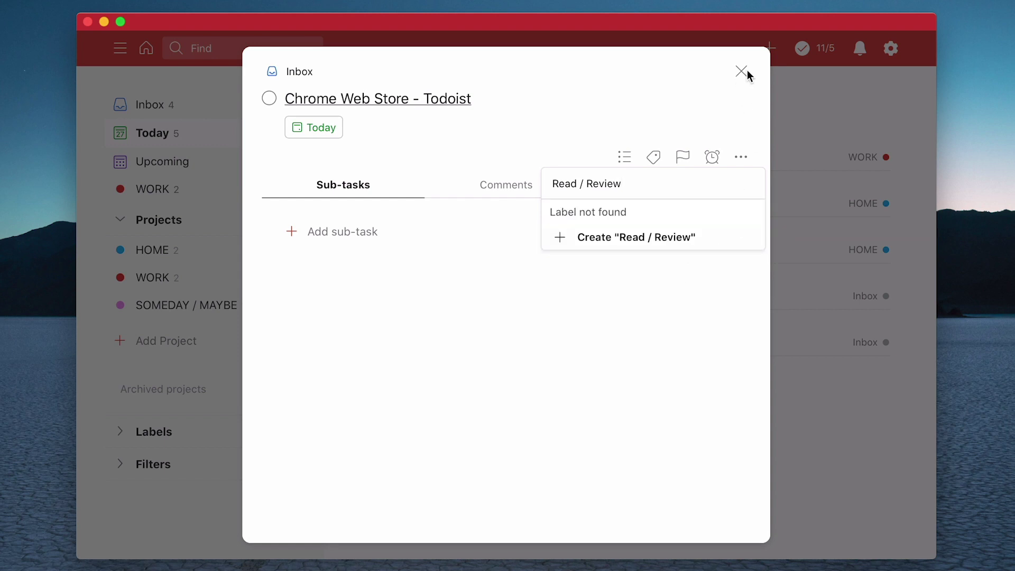
key("Escape")
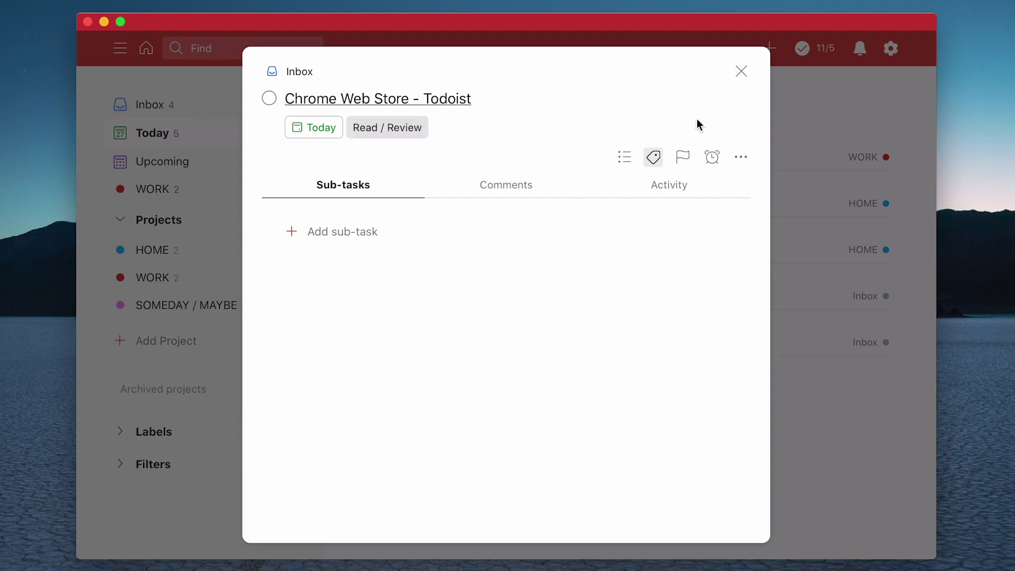
left_click(740, 71)
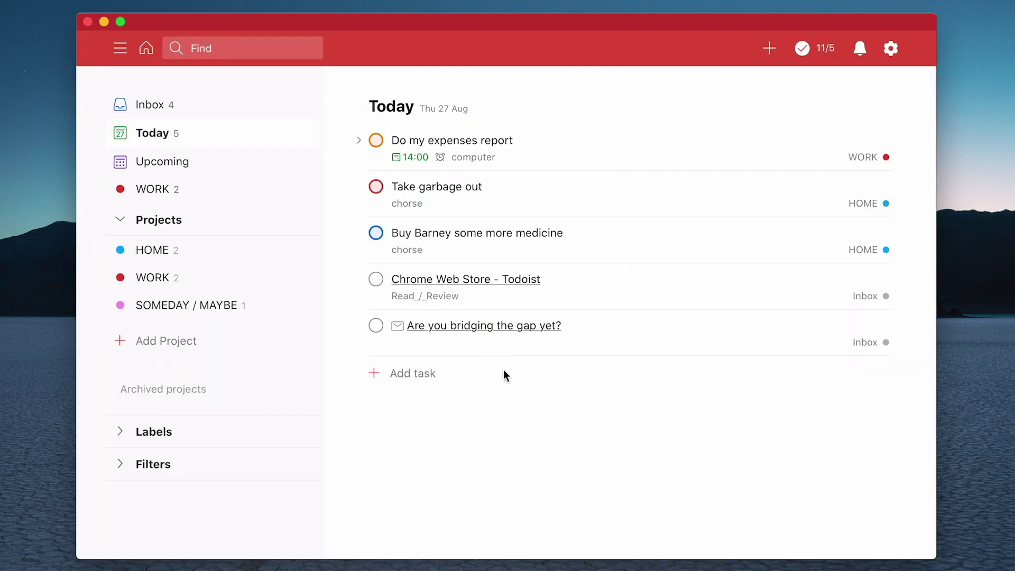
Add the Read_/_Review label to the 'Are you bridging the gap yet?' task.
mouse_move(635, 332)
left_click(711, 325)
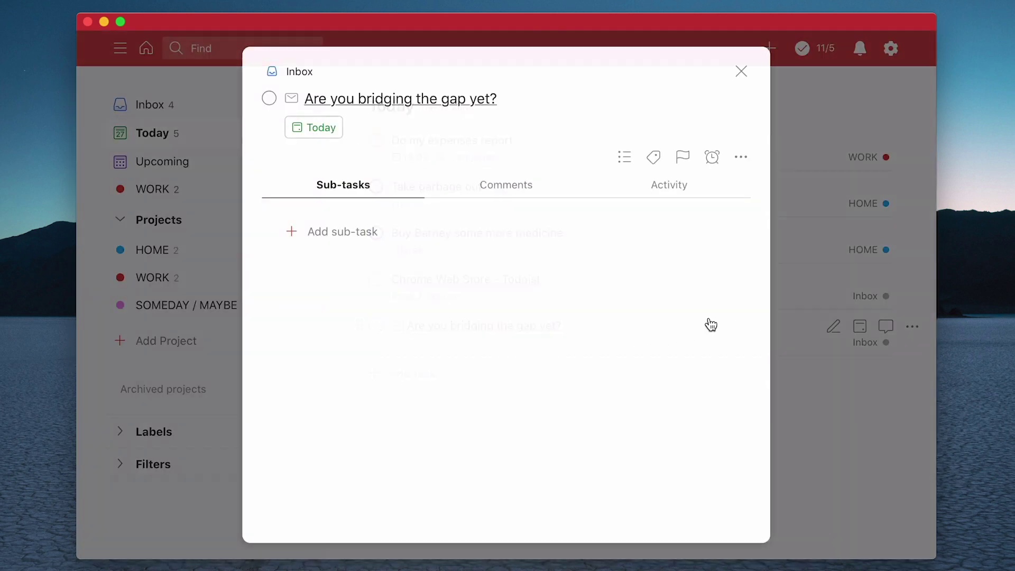
left_click(654, 157)
type("r")
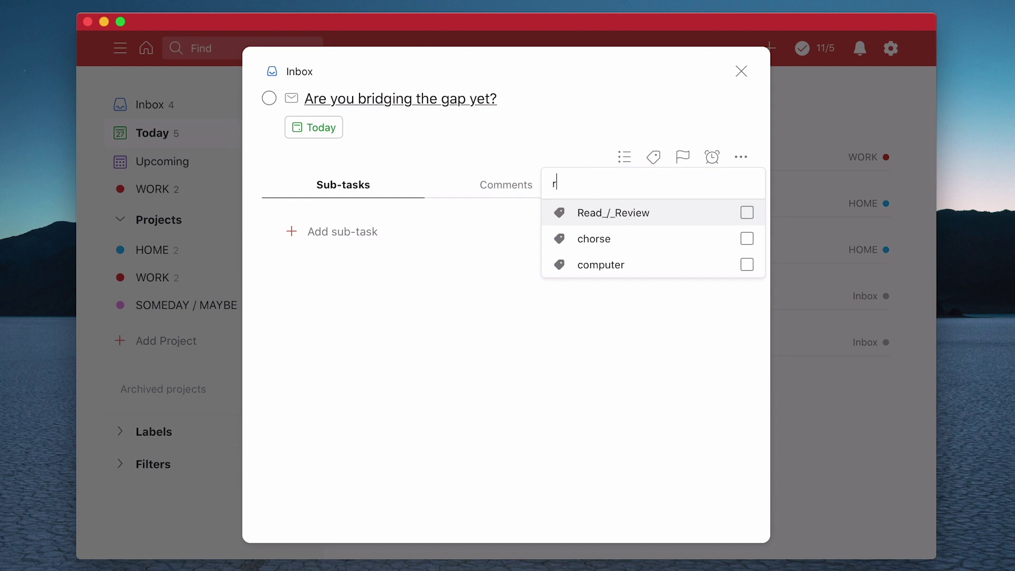
key("Return")
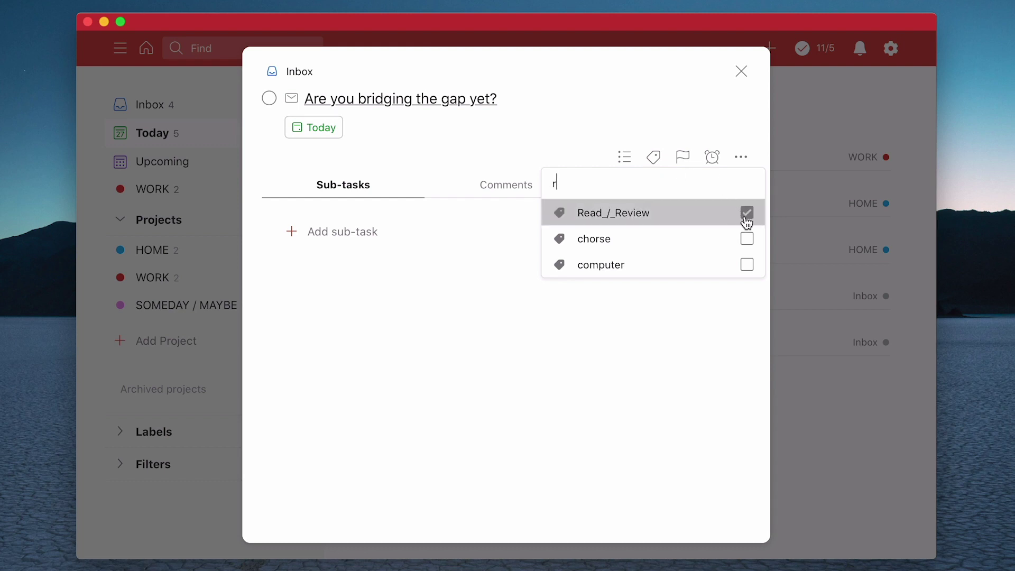
left_click(741, 74)
left_click(741, 74)
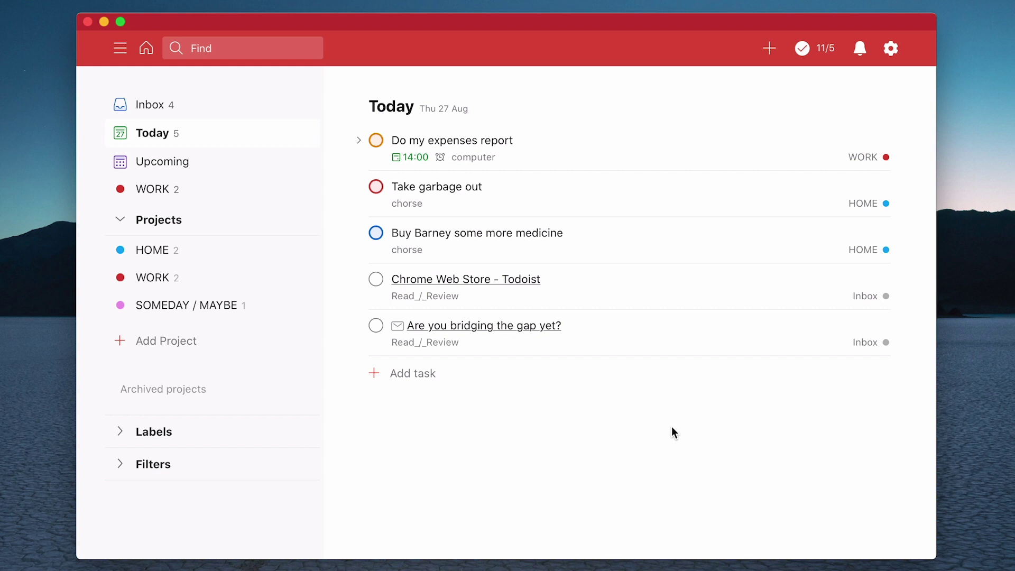
View the Read_/_Review, chorse and computer label task lists in turn, finishing on Inbox.
left_click(447, 296)
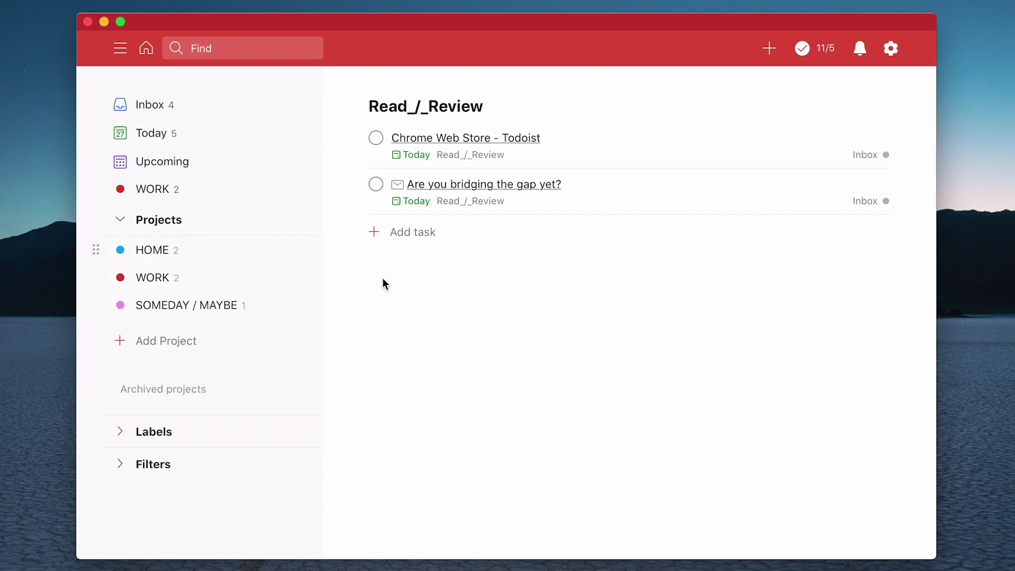
mouse_move(215, 317)
left_click(121, 431)
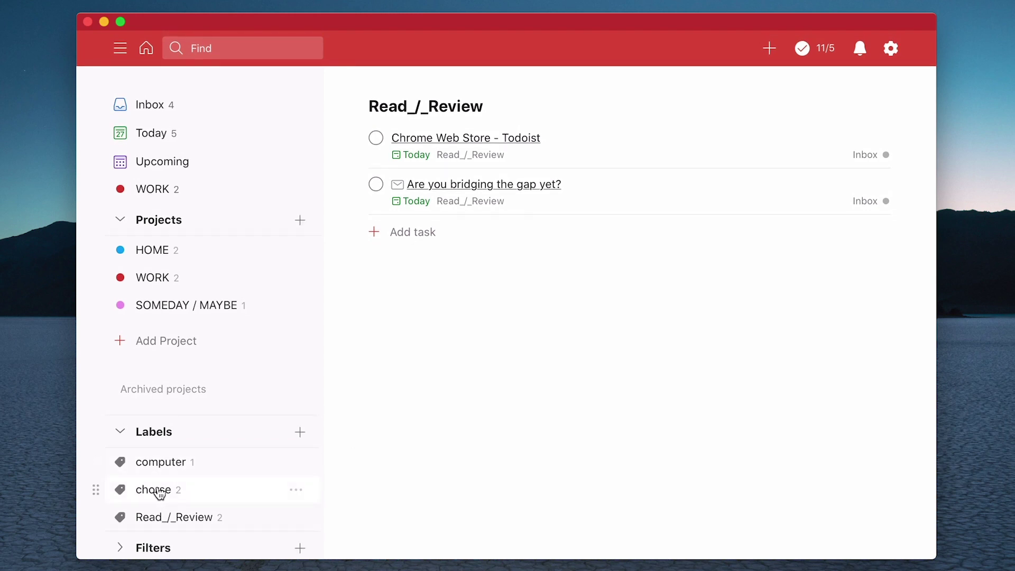
left_click(160, 492)
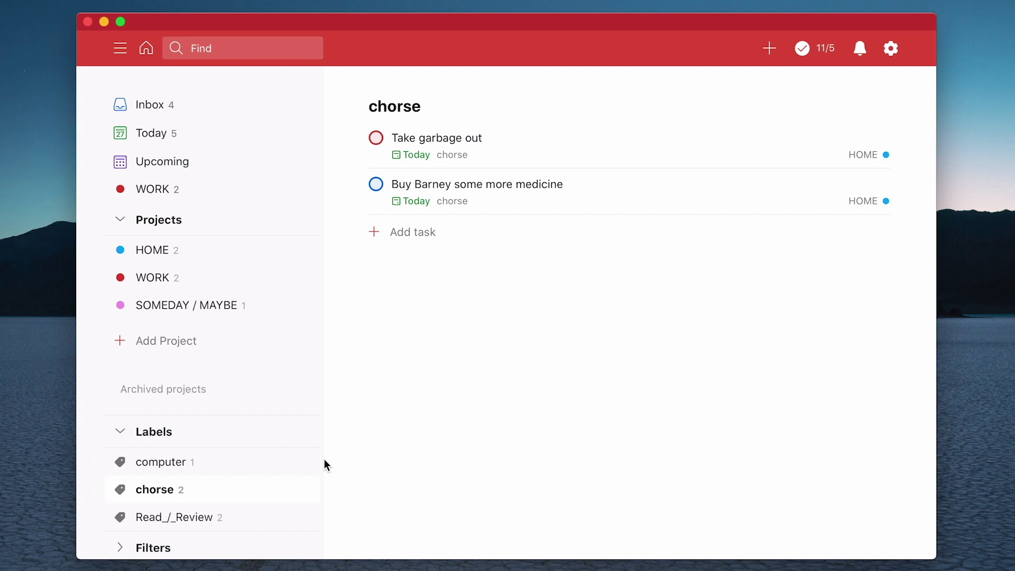
left_click(174, 469)
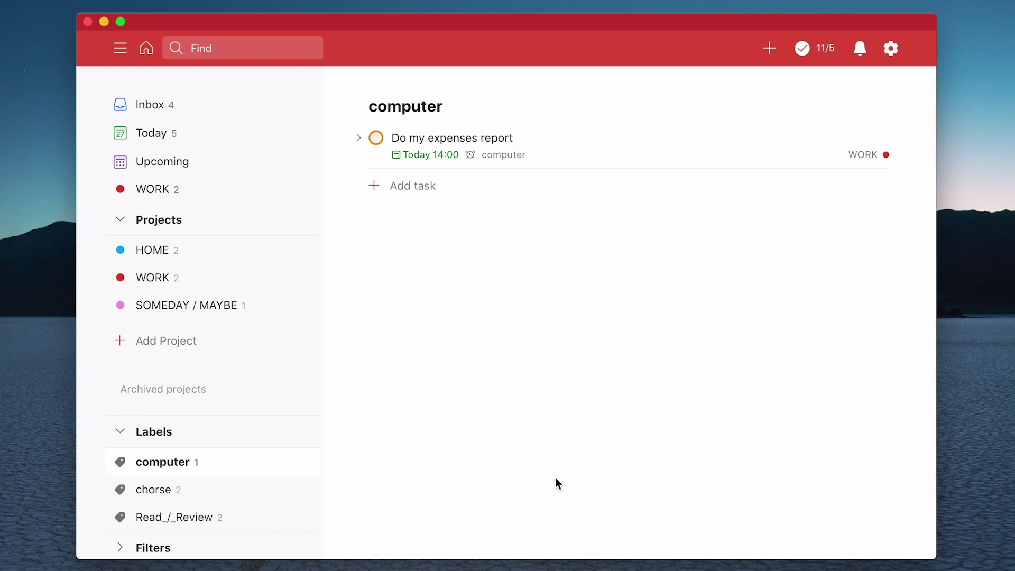
left_click(167, 105)
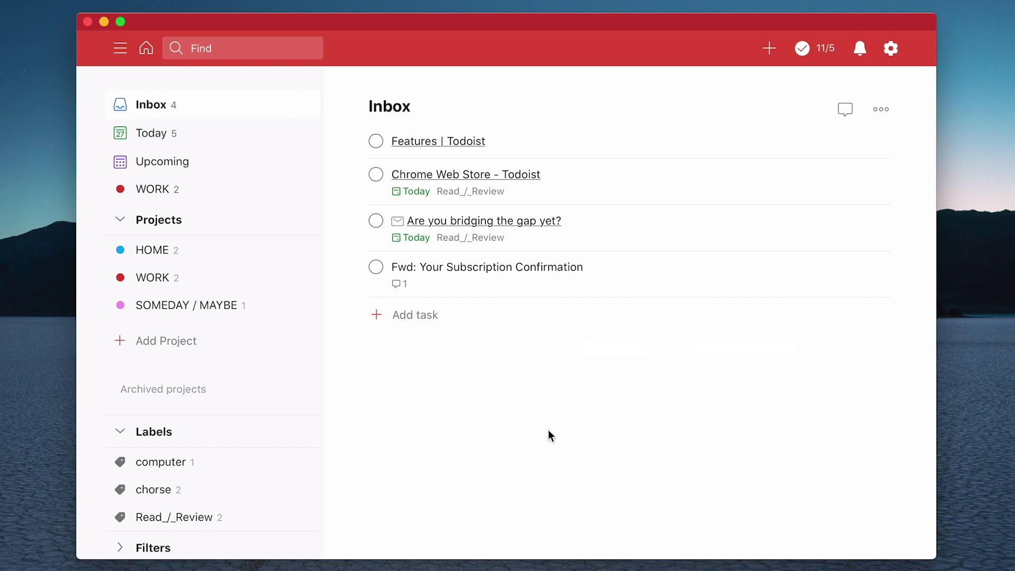
Make an 'RK' label and apply it to Fwd: Your Subscription Confirmation.
left_click(650, 275)
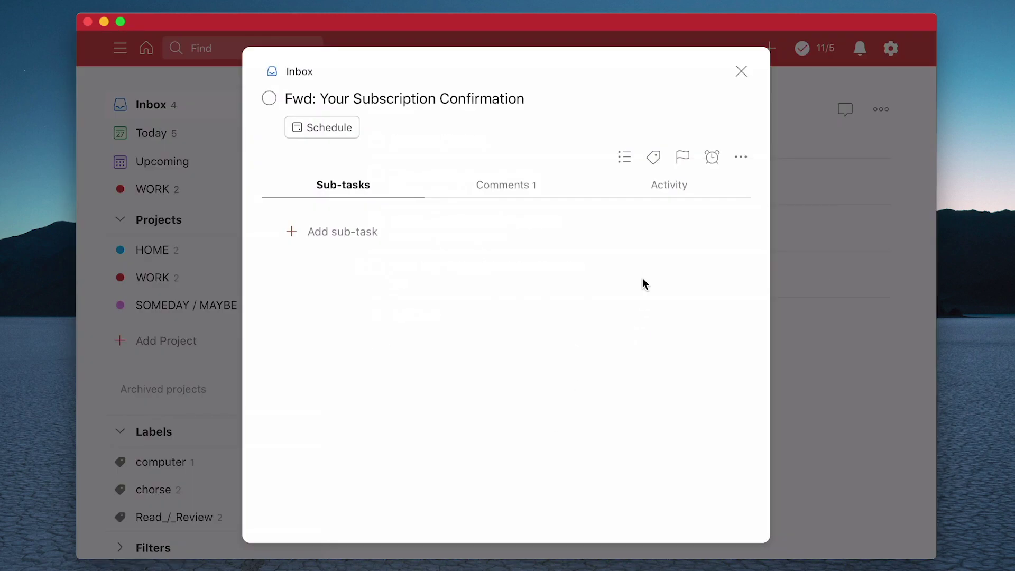
left_click(652, 156)
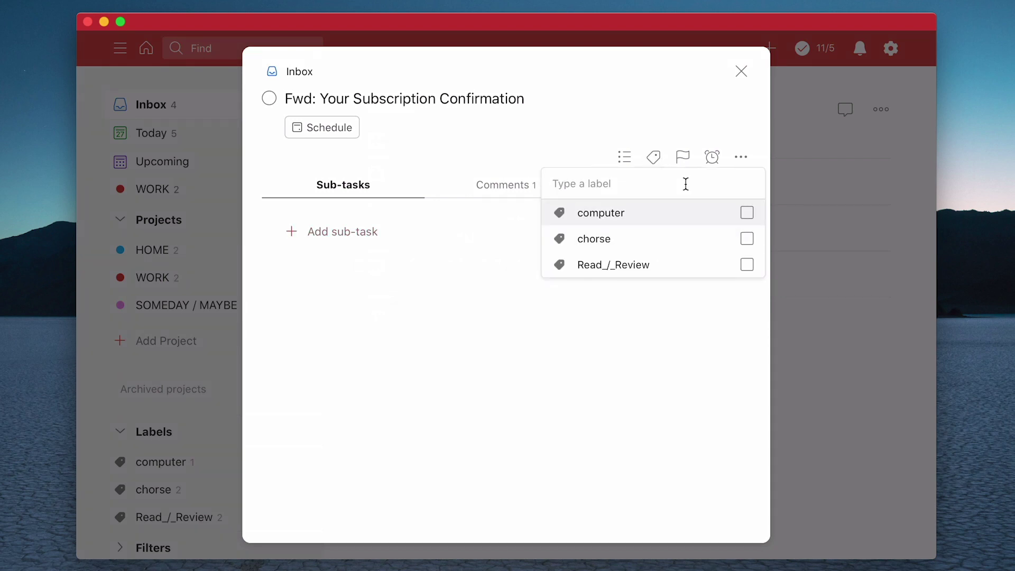
type("R")
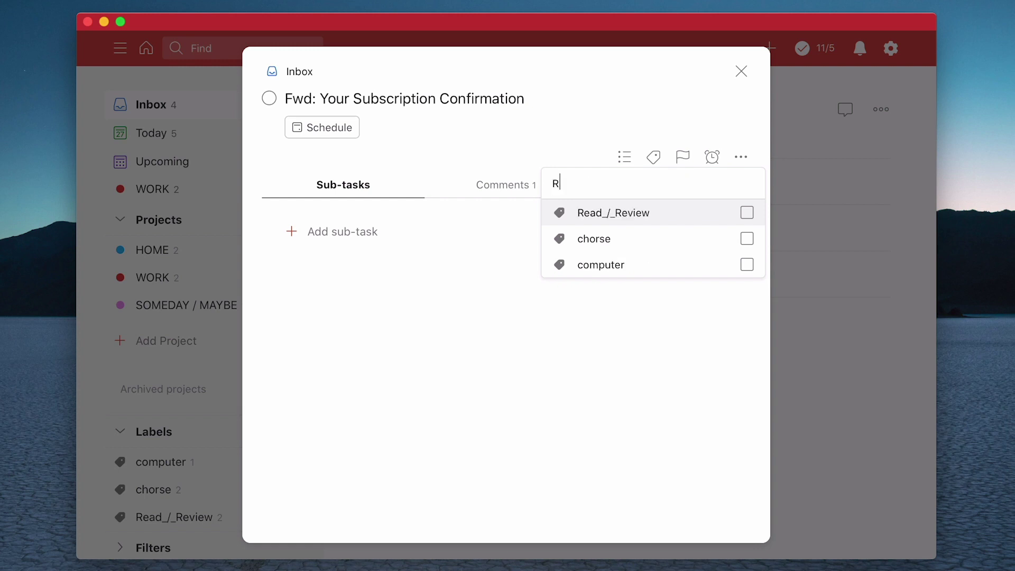
type("K")
left_click(655, 240)
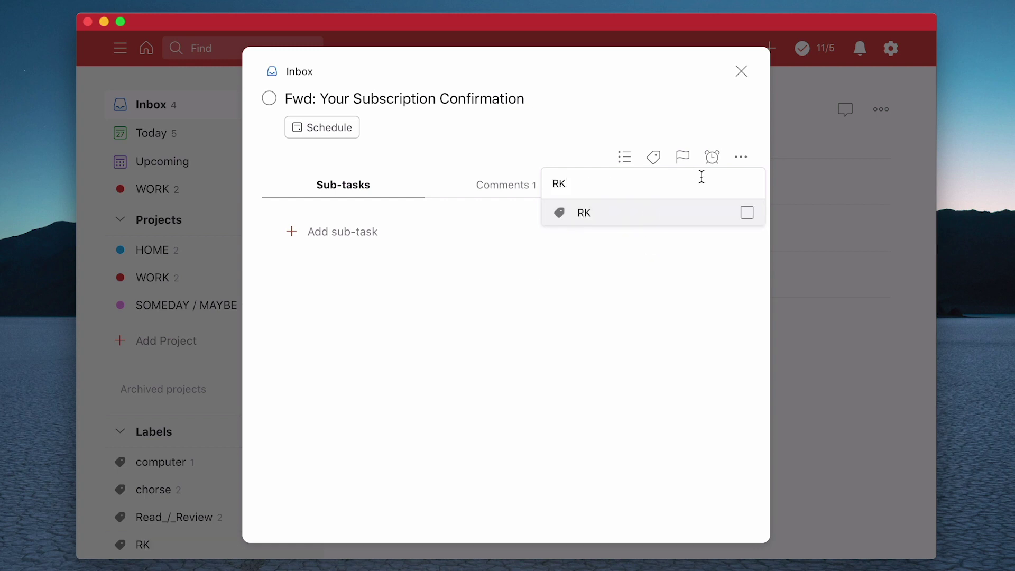
left_click(746, 213)
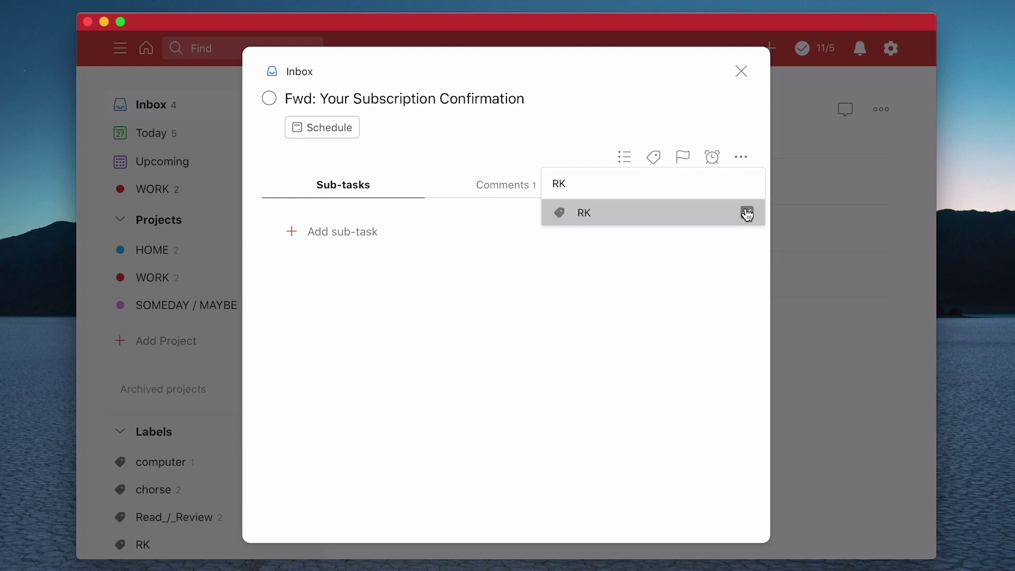
left_click(721, 294)
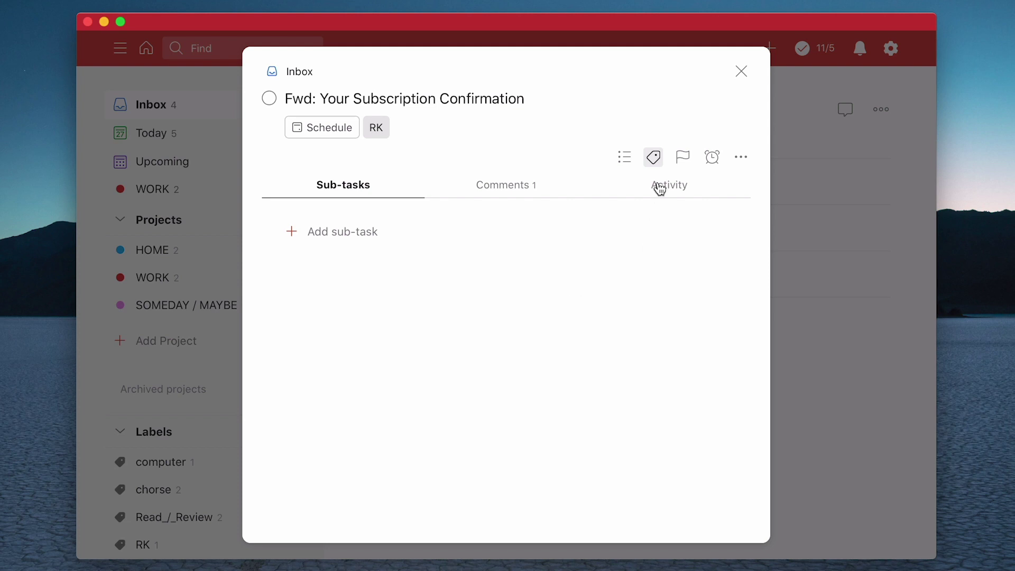
left_click(742, 73)
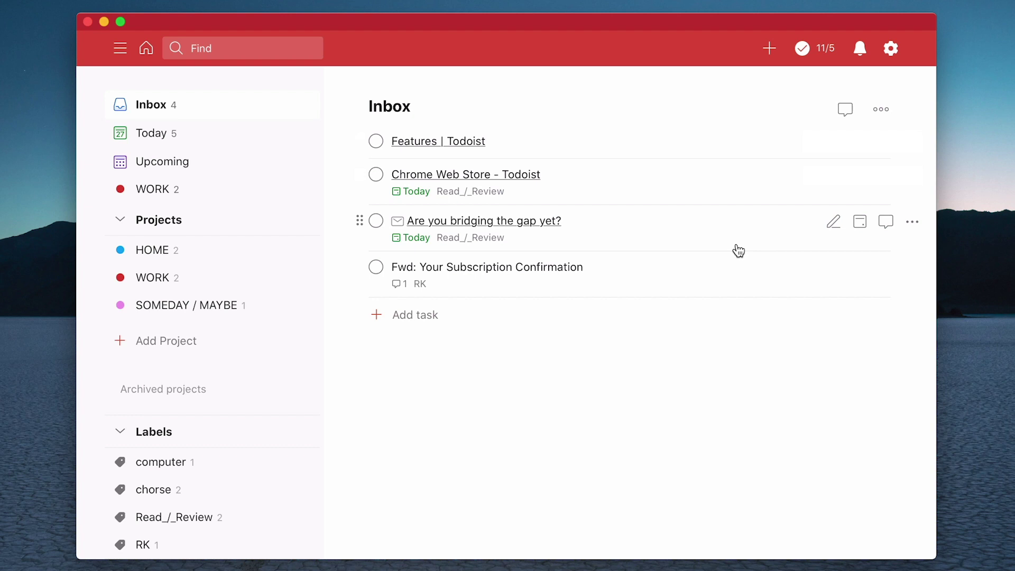
scroll(223, 460, "down", 3)
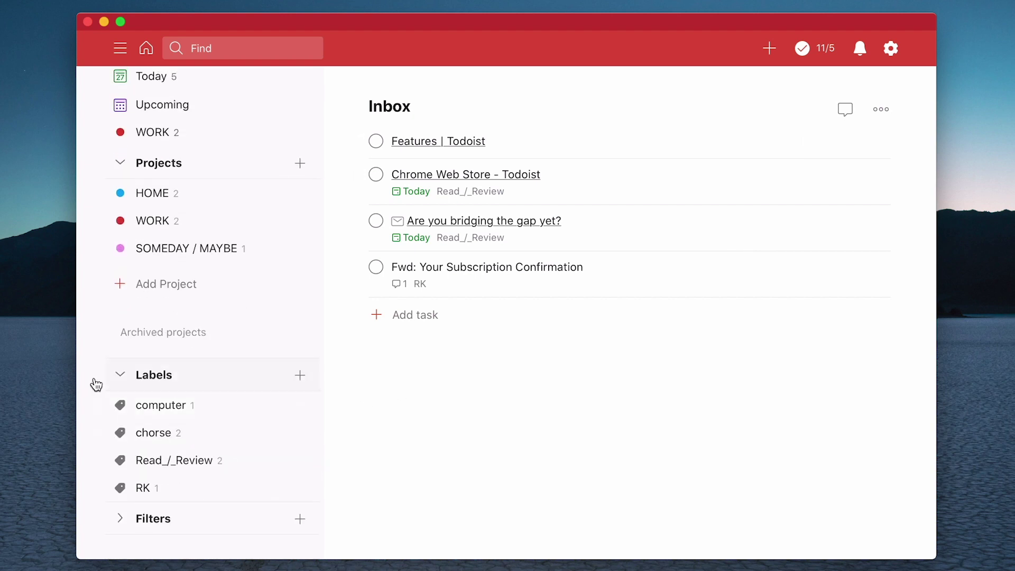
Change the computer label's colour to Blue and save.
left_click(291, 406)
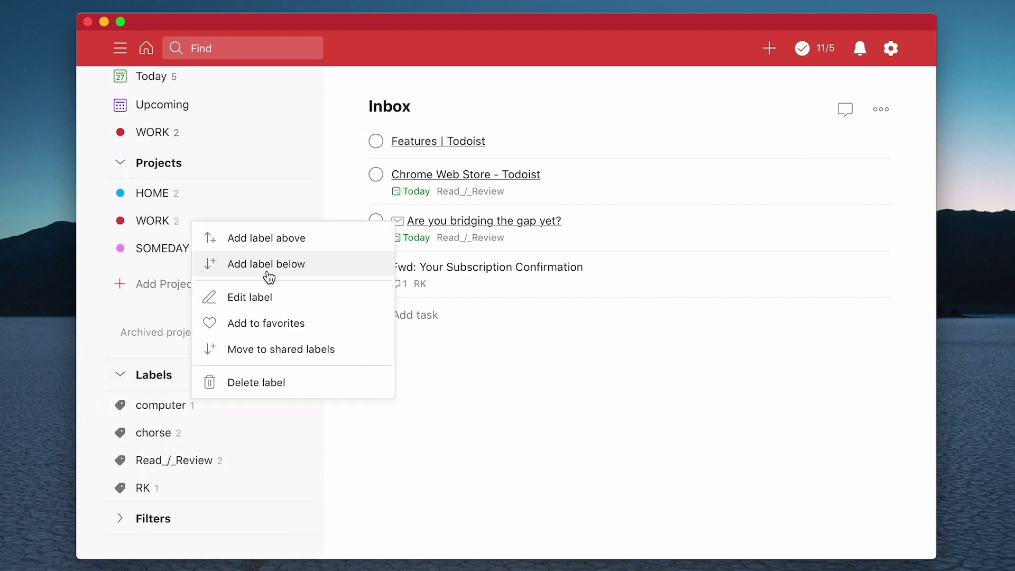
left_click(269, 297)
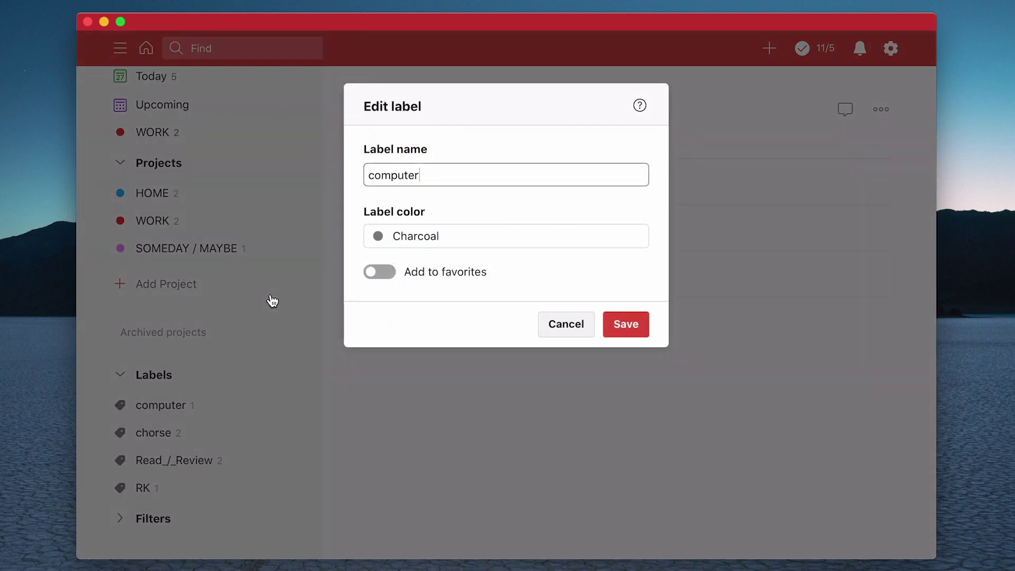
left_click(430, 238)
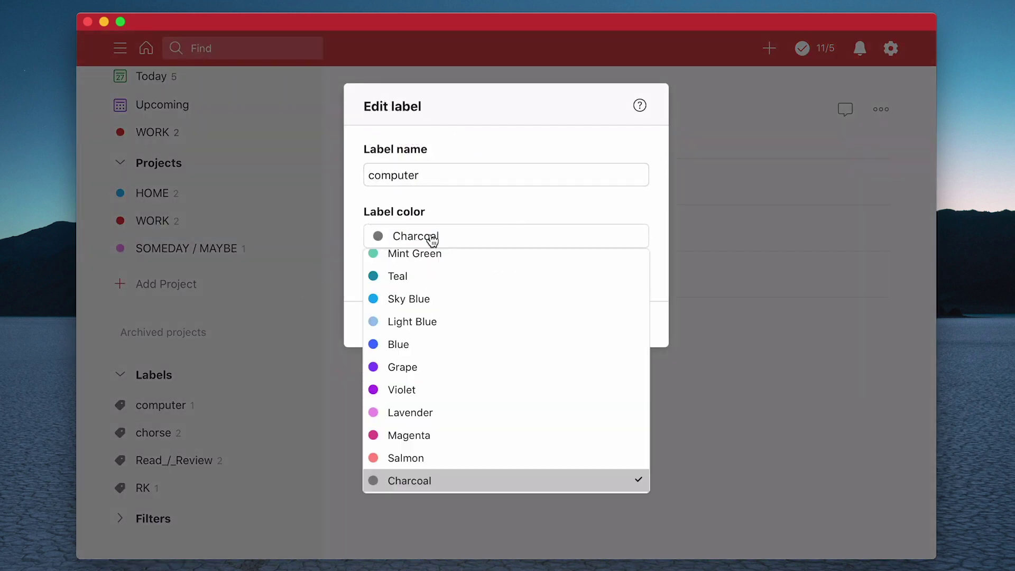
left_click(455, 354)
left_click(637, 332)
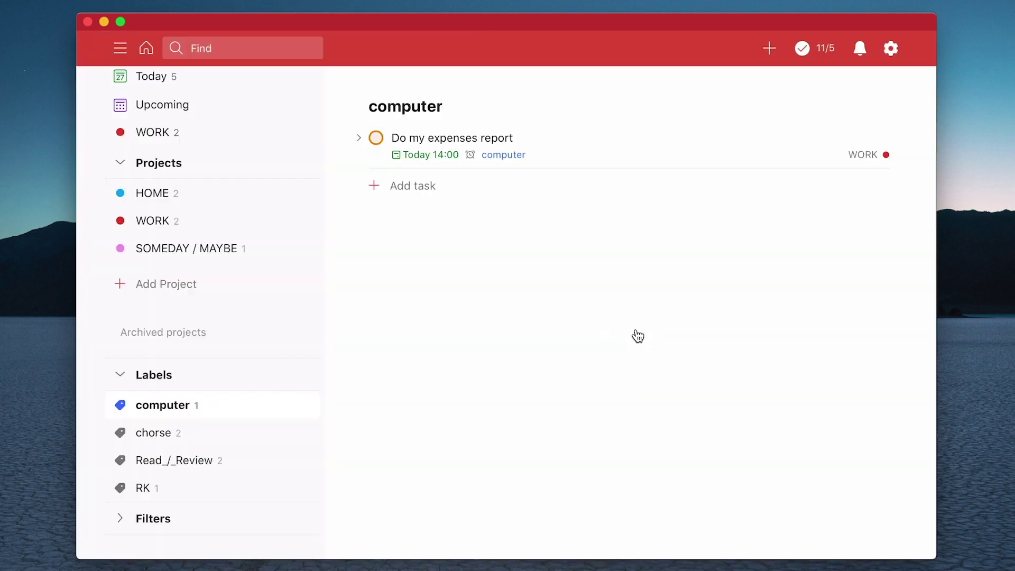
Change the chorse label's colour to Lavender and save.
left_click(294, 434)
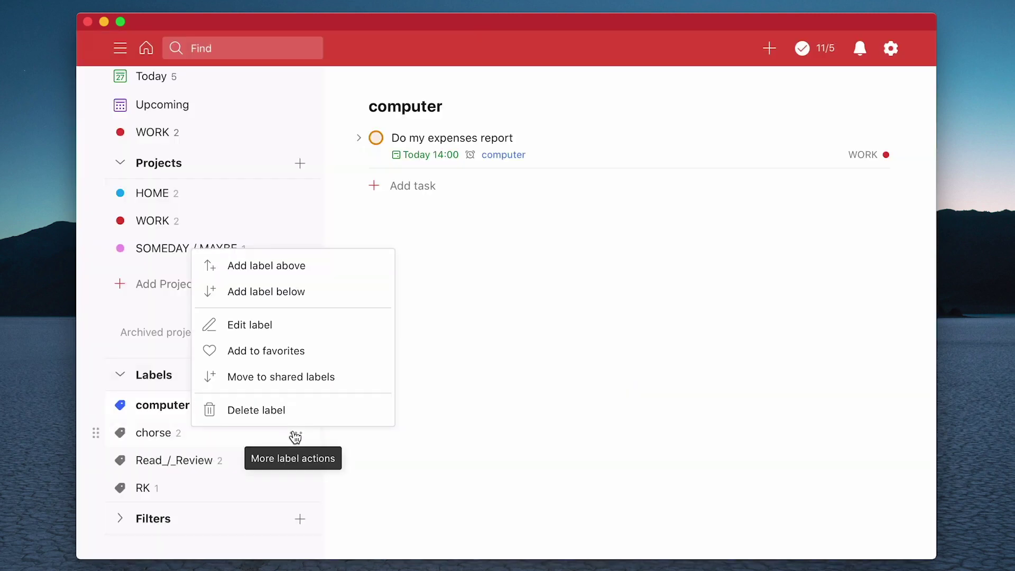
left_click(290, 325)
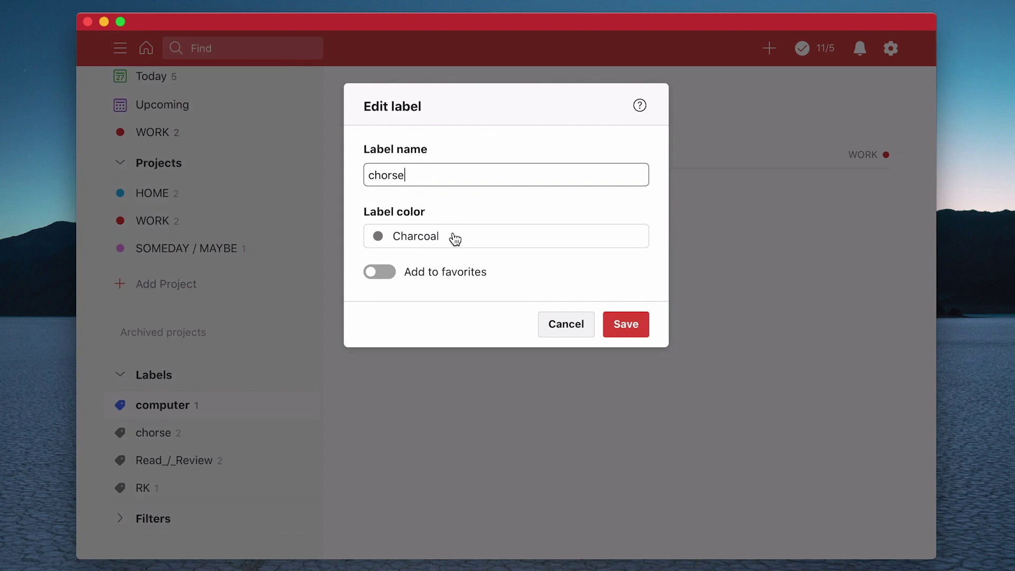
left_click(454, 238)
left_click(434, 414)
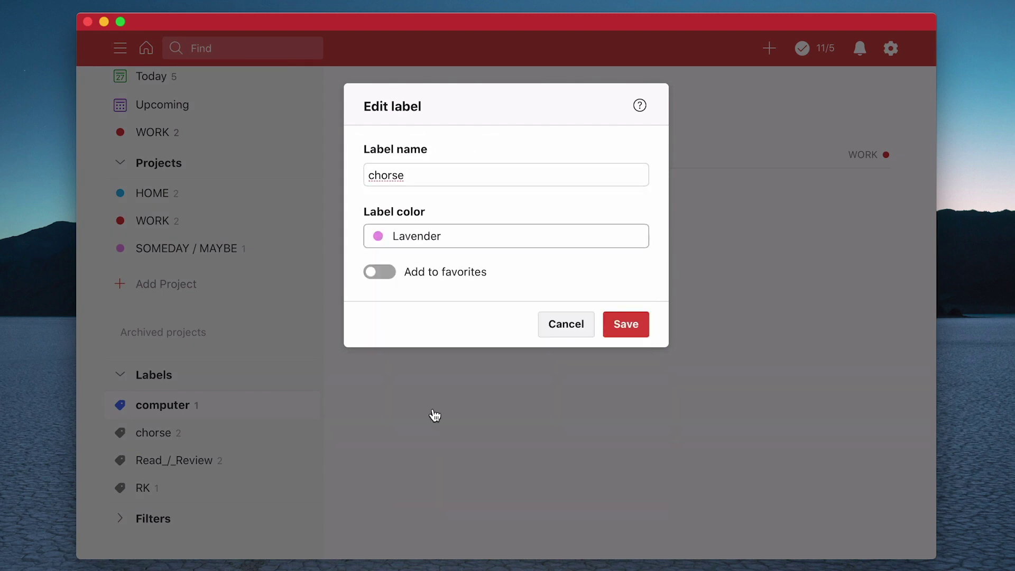
left_click(621, 331)
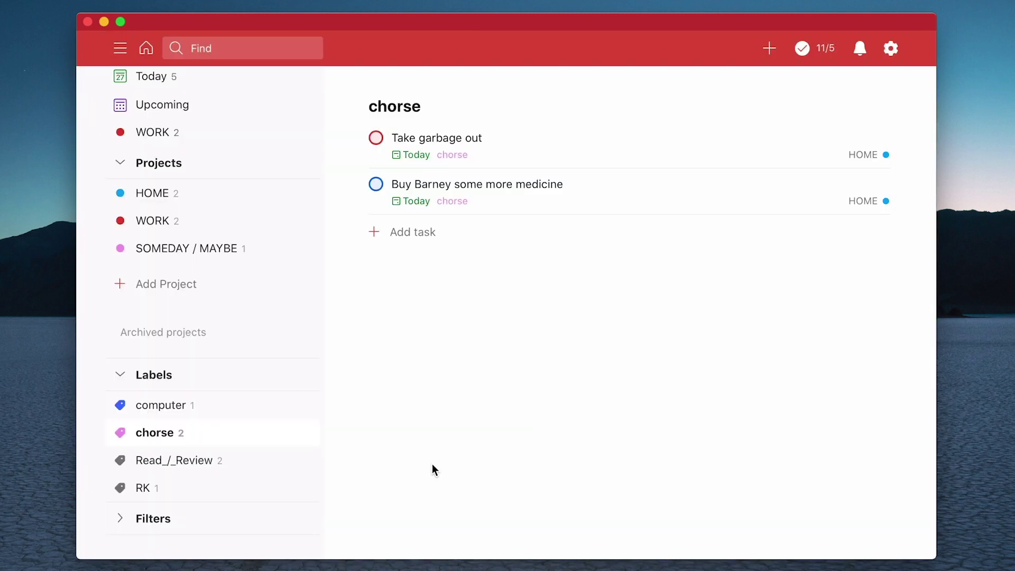
Change the Read_/_Review label's colour to Lime Green and save.
left_click(186, 465)
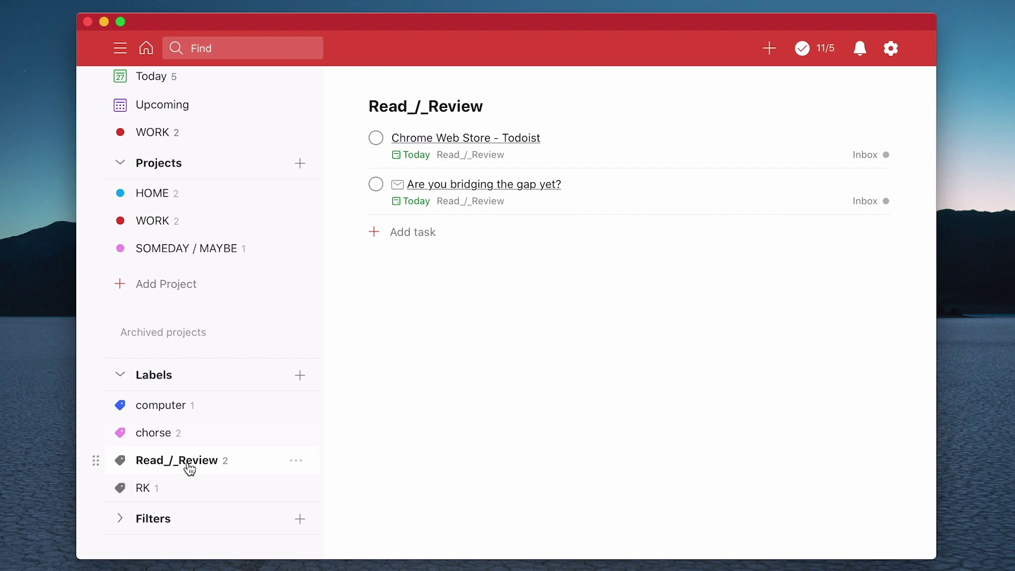
left_click(299, 465)
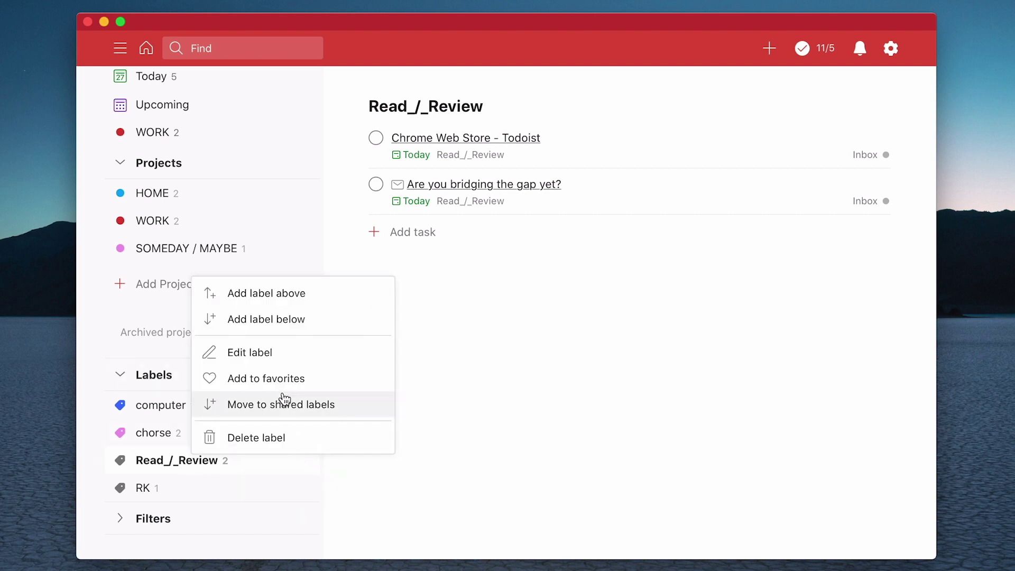
left_click(334, 357)
left_click(468, 236)
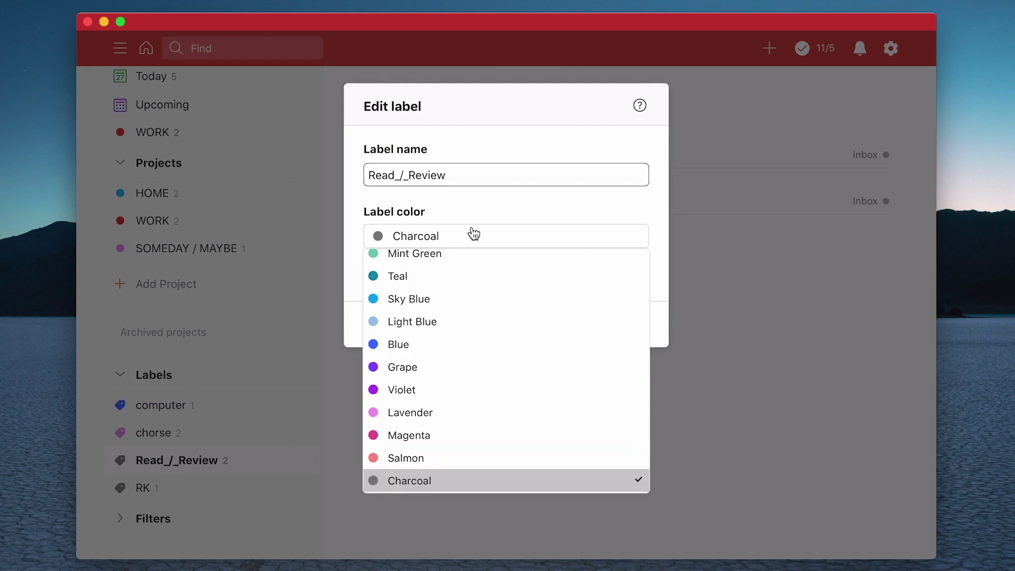
scroll(475, 286, "down", 2)
scroll(472, 315, "up", 3)
scroll(471, 315, "up", 2)
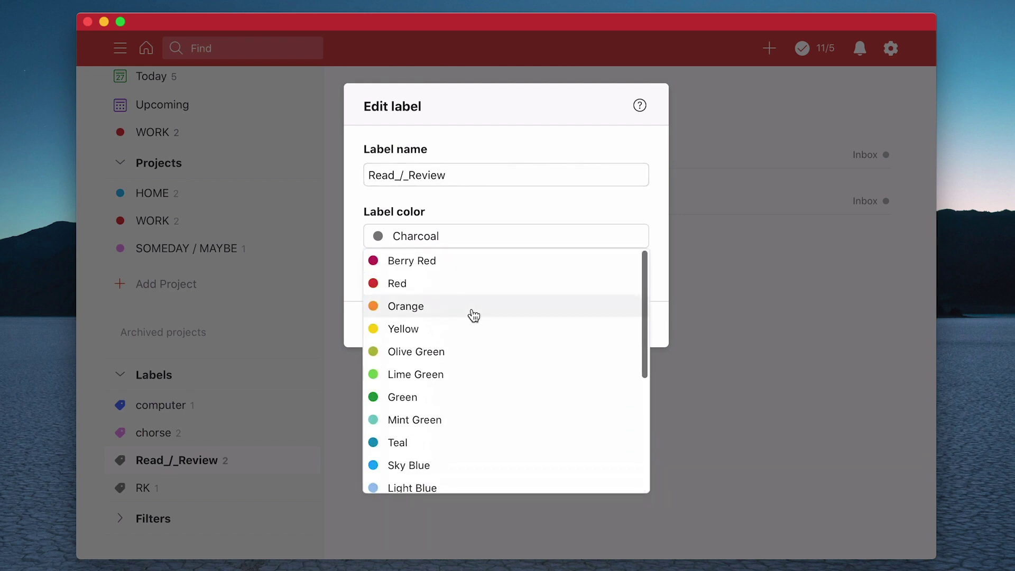
left_click(440, 379)
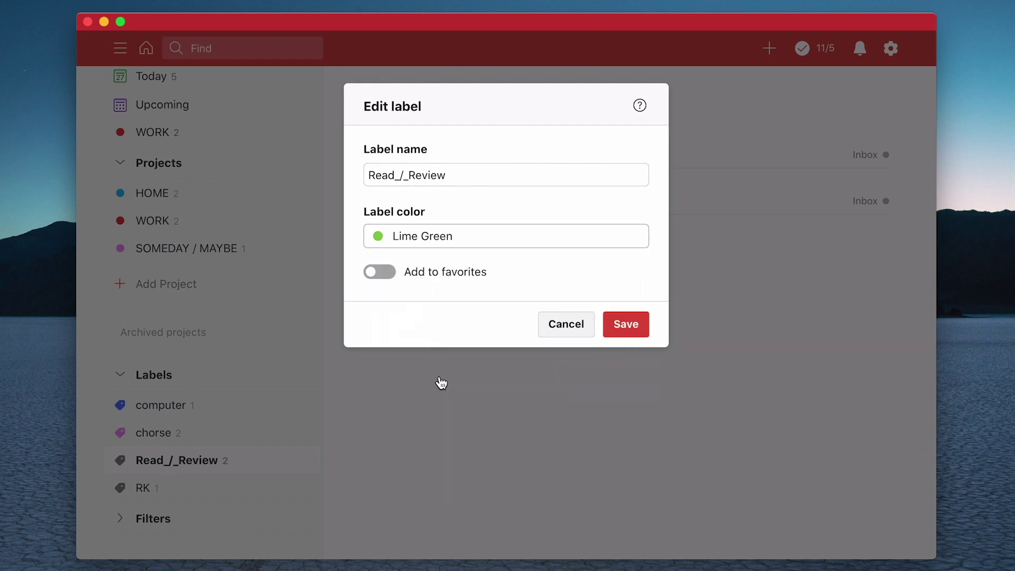
left_click(626, 324)
Set the RK label's colour to Grape and save it.
left_click(212, 488)
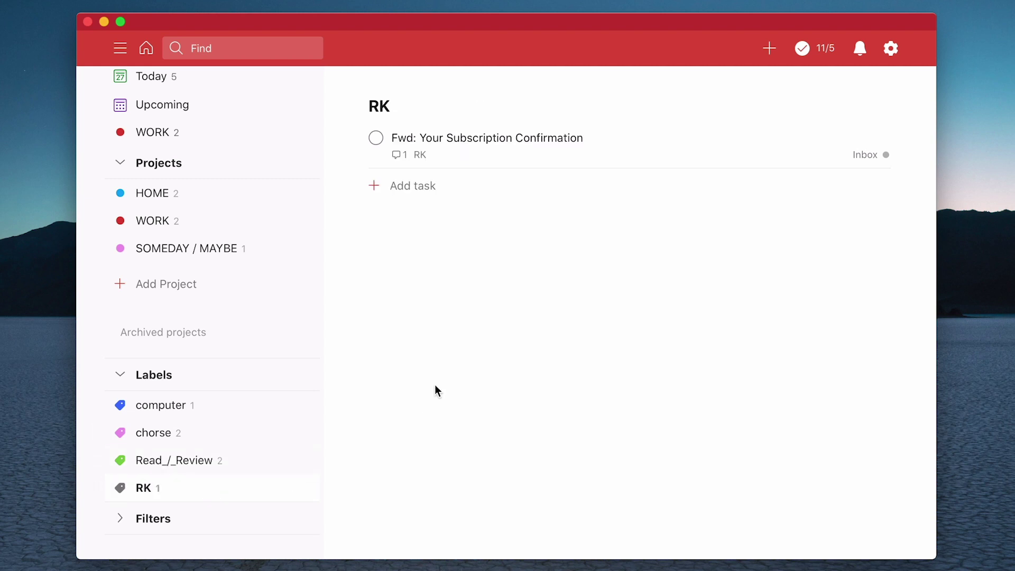
mouse_move(213, 488)
left_click(295, 488)
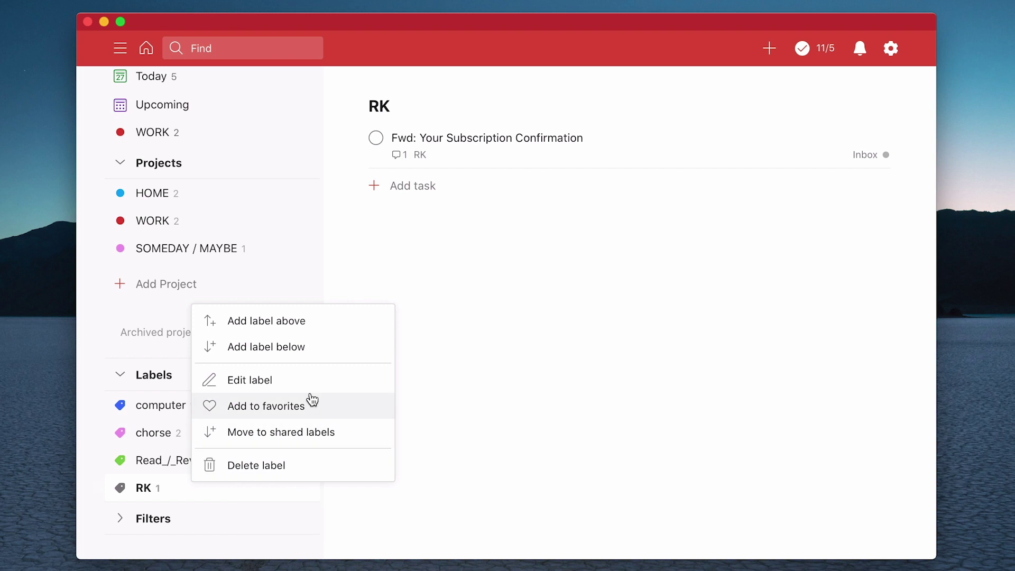
left_click(296, 386)
left_click(494, 236)
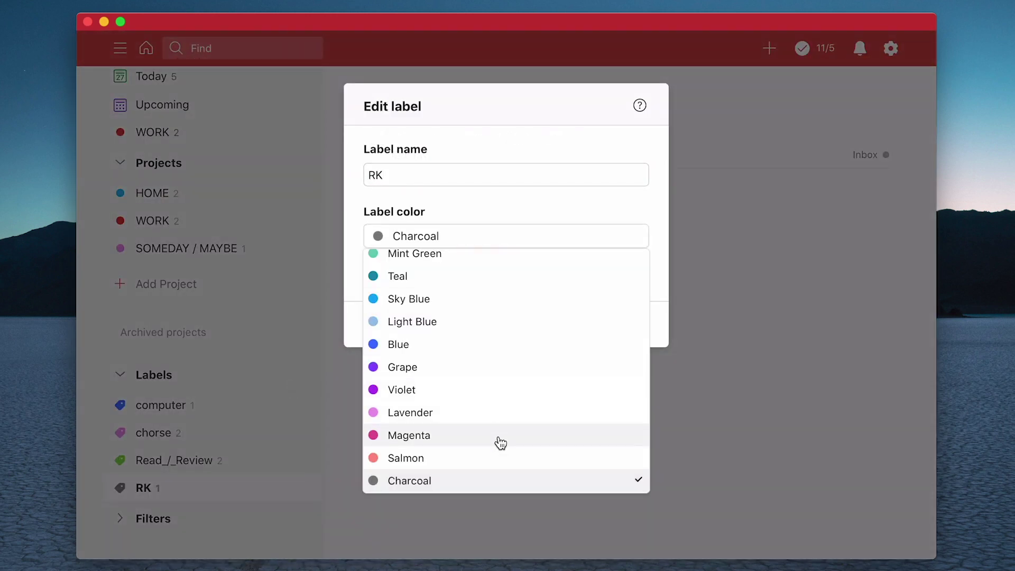
left_click(474, 377)
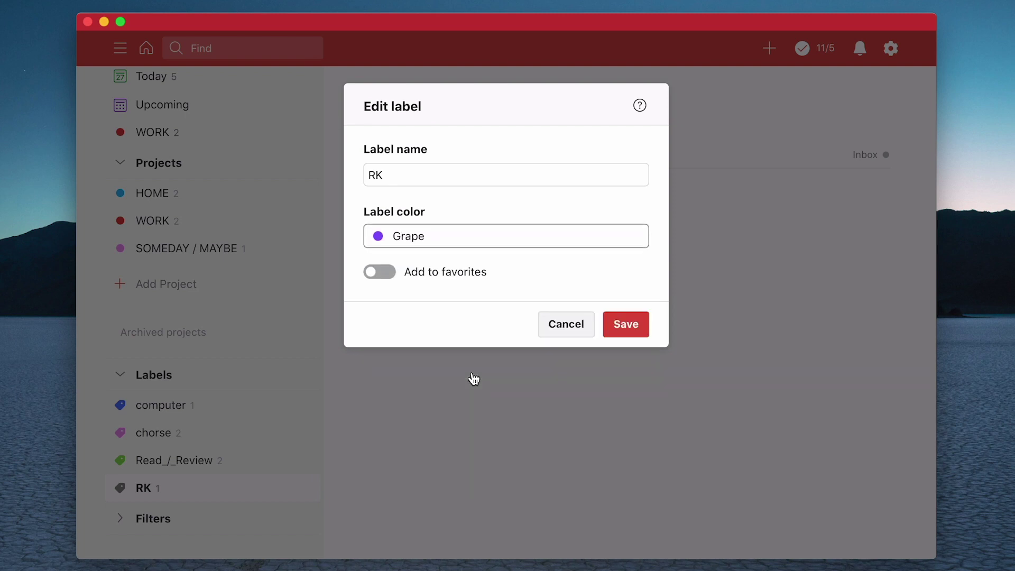
left_click(624, 322)
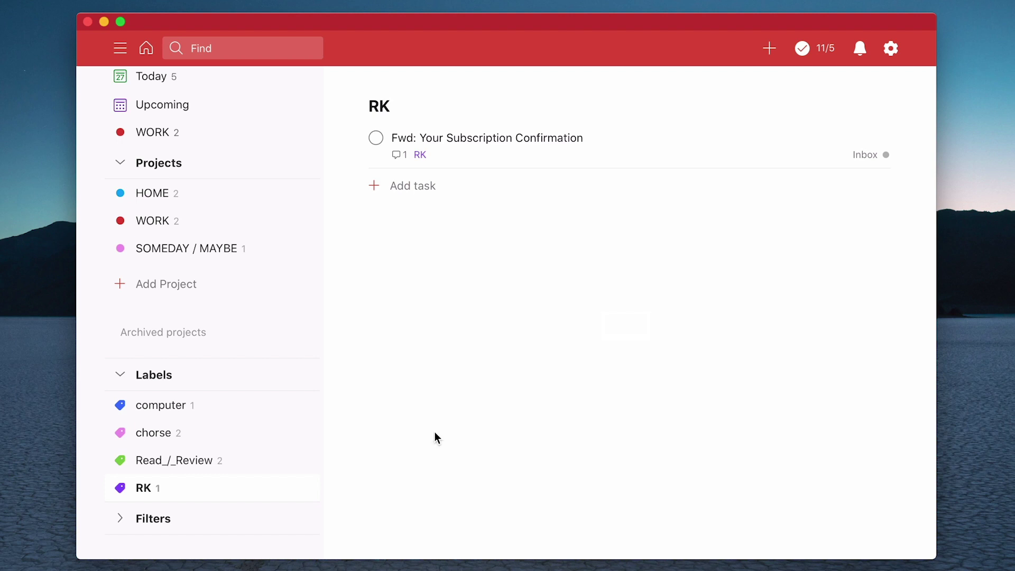
View the chorse label's tasks, then the Read_/_Review label's tasks.
mouse_move(420, 156)
left_click(178, 436)
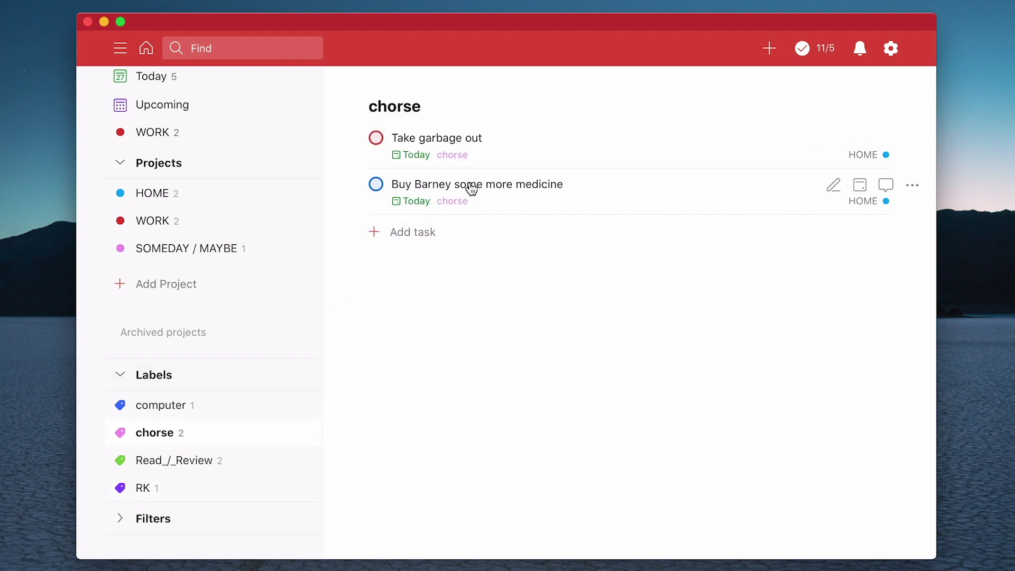
left_click(223, 469)
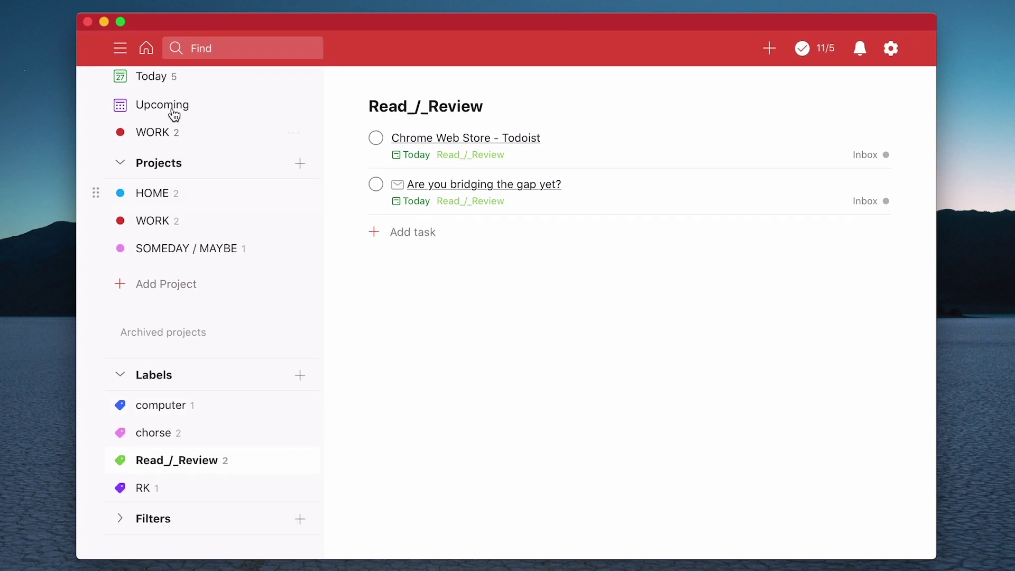
From Today, create a 'Follow up' label and attach it to Do my expenses report.
left_click(162, 83)
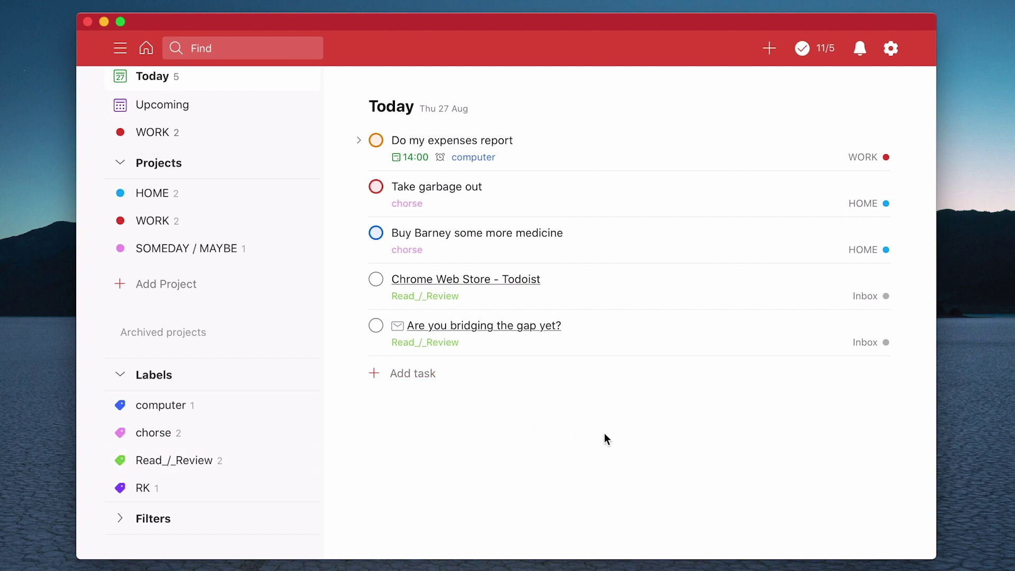
left_click(584, 152)
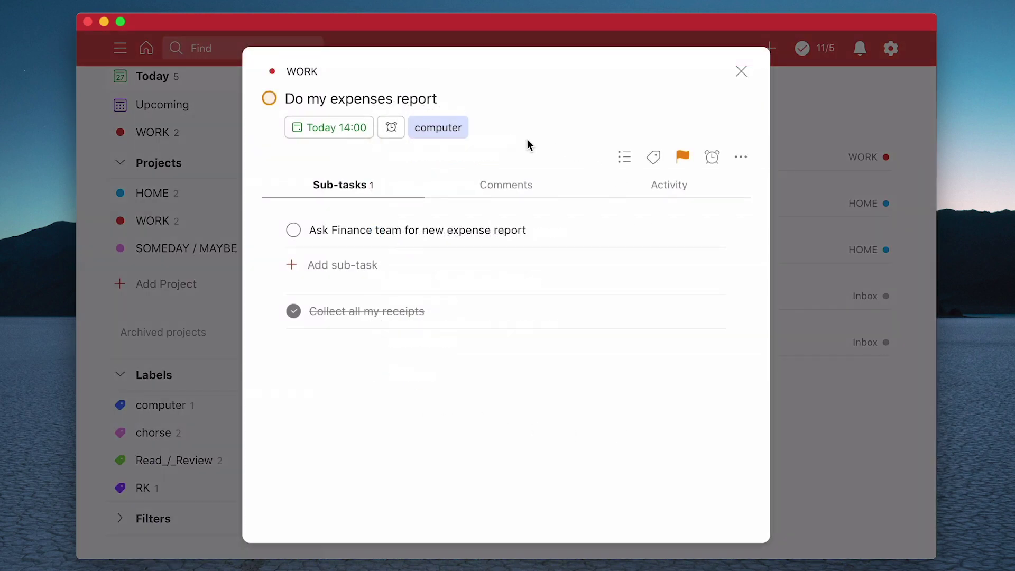
left_click(654, 158)
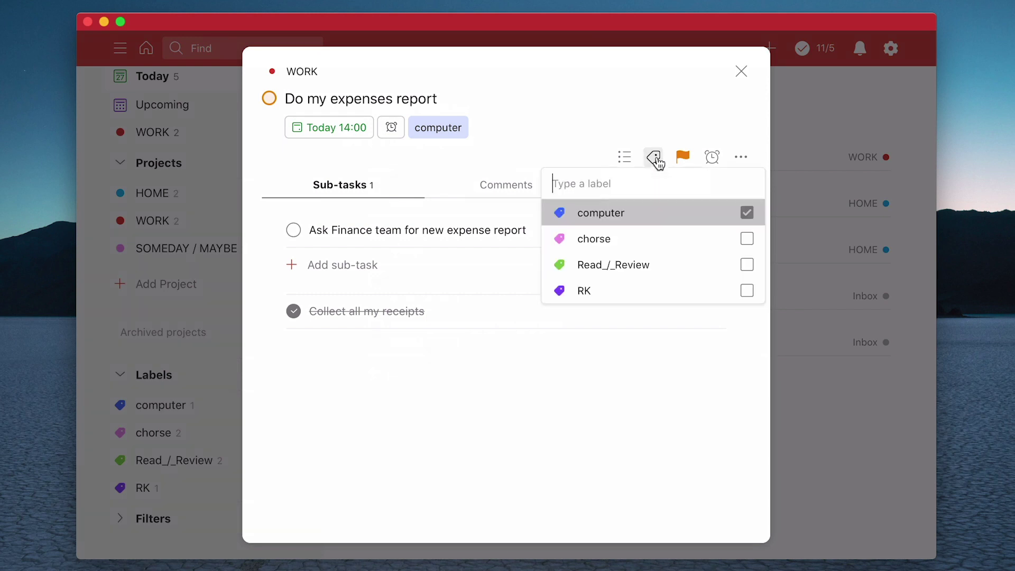
type("Fo")
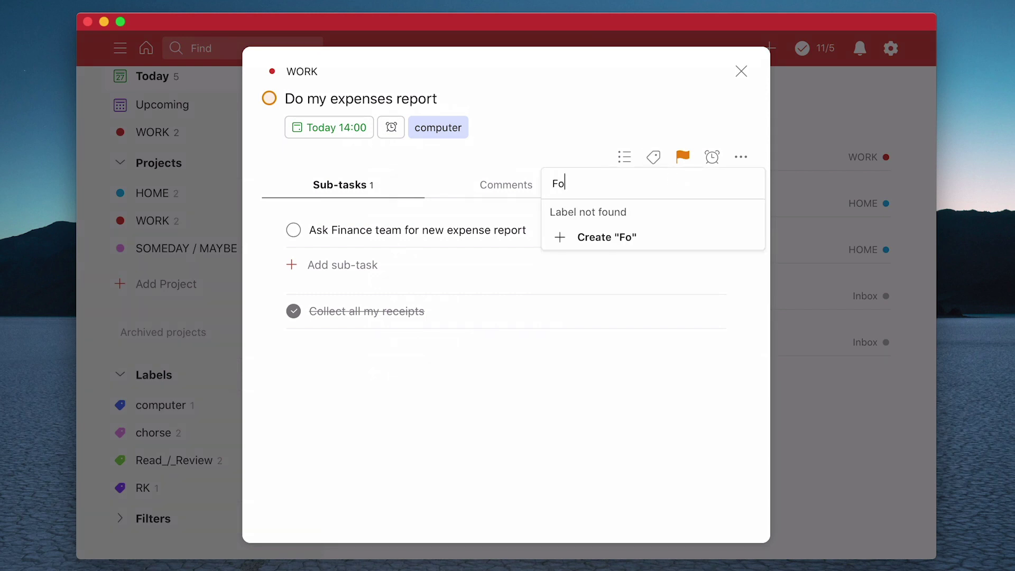
type("low")
key("BackSpace")
key("BackSpace")
type("lo")
type("w UP")
key("BackSpace")
key("BackSpace")
type("up")
left_click(664, 249)
left_click(745, 214)
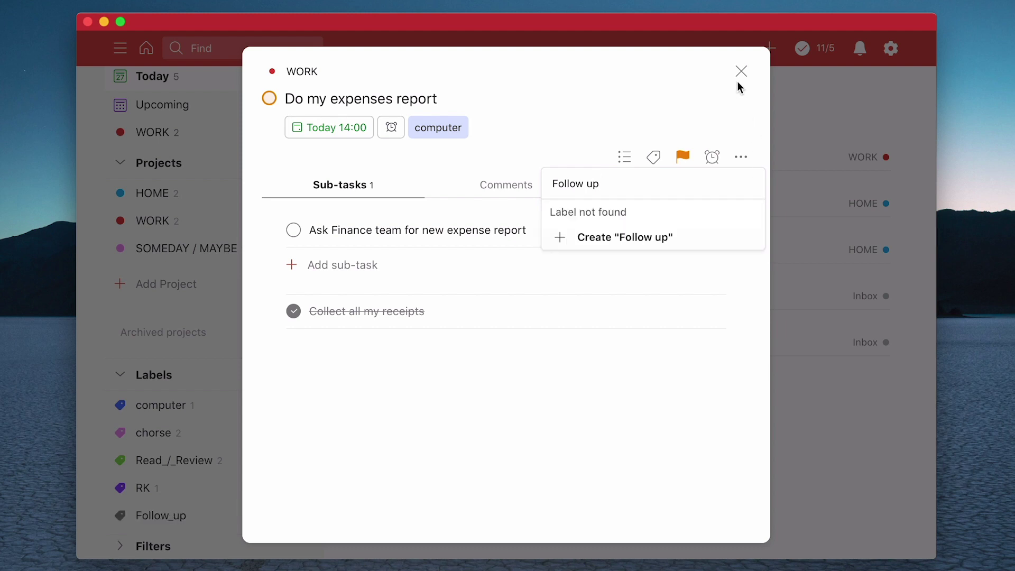
left_click(626, 245)
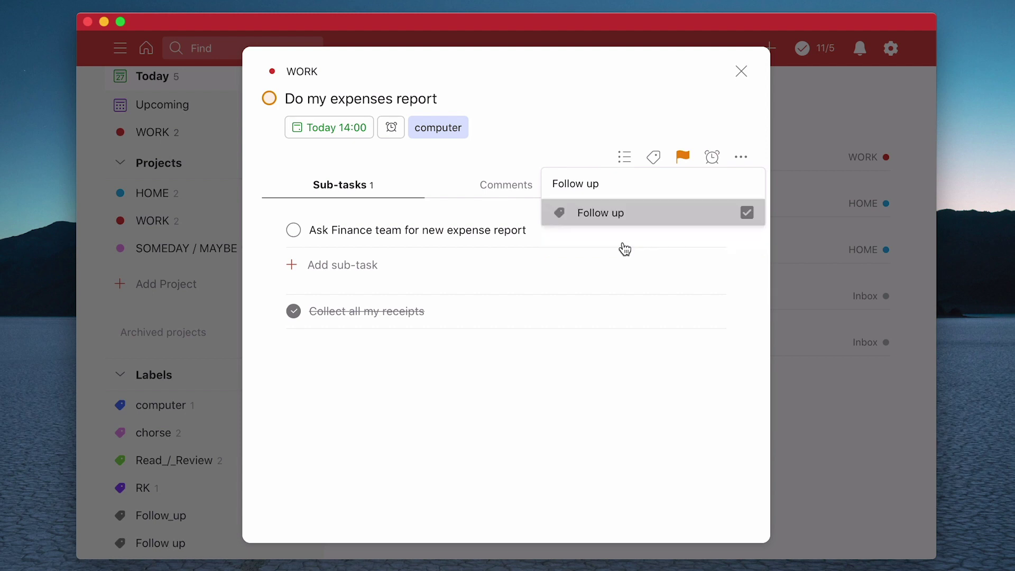
left_click(730, 102)
left_click(741, 71)
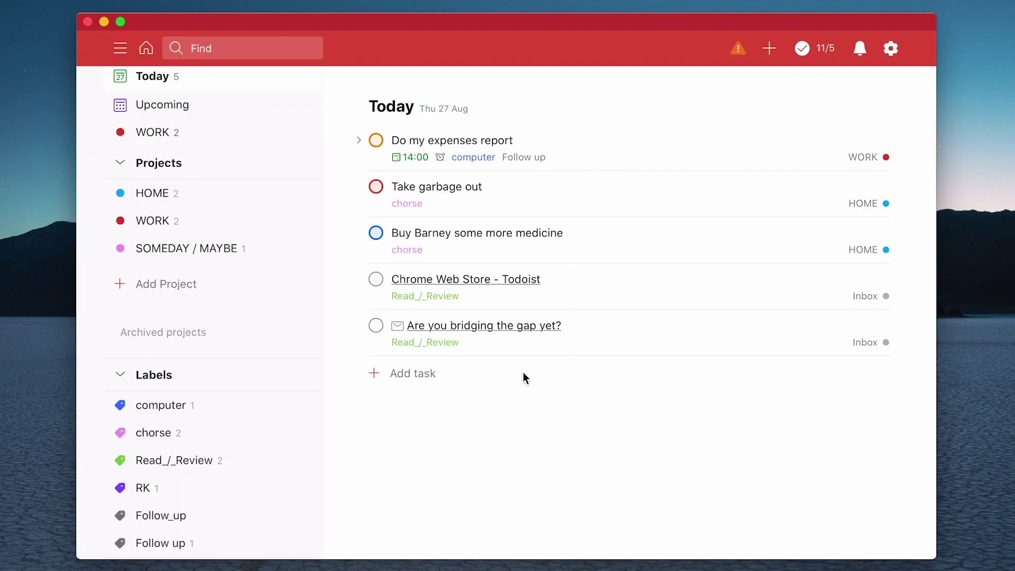
Check the 'Do my expenses report' task, then delete the duplicate 'Follow up' label.
left_click(494, 144)
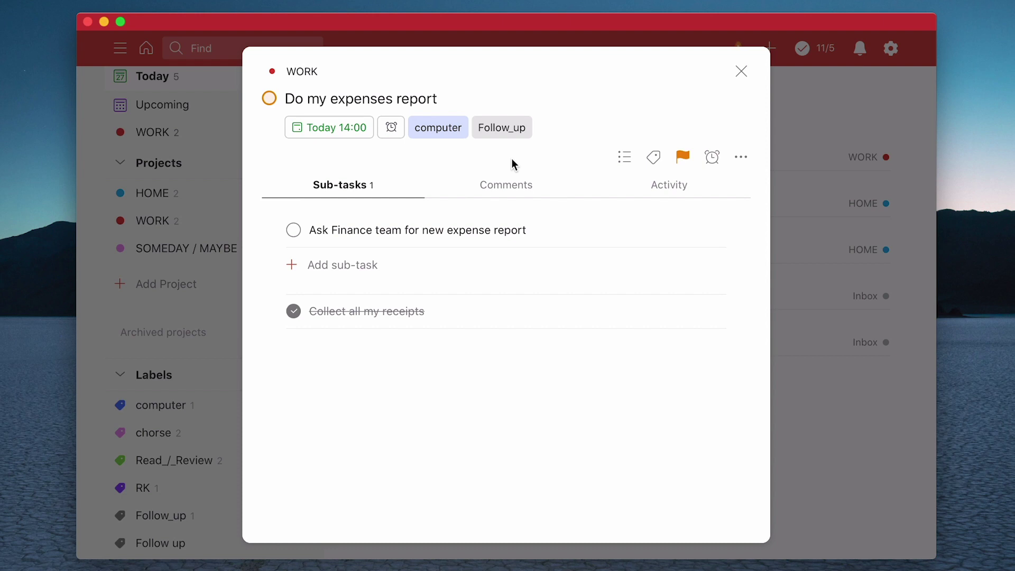
left_click(741, 71)
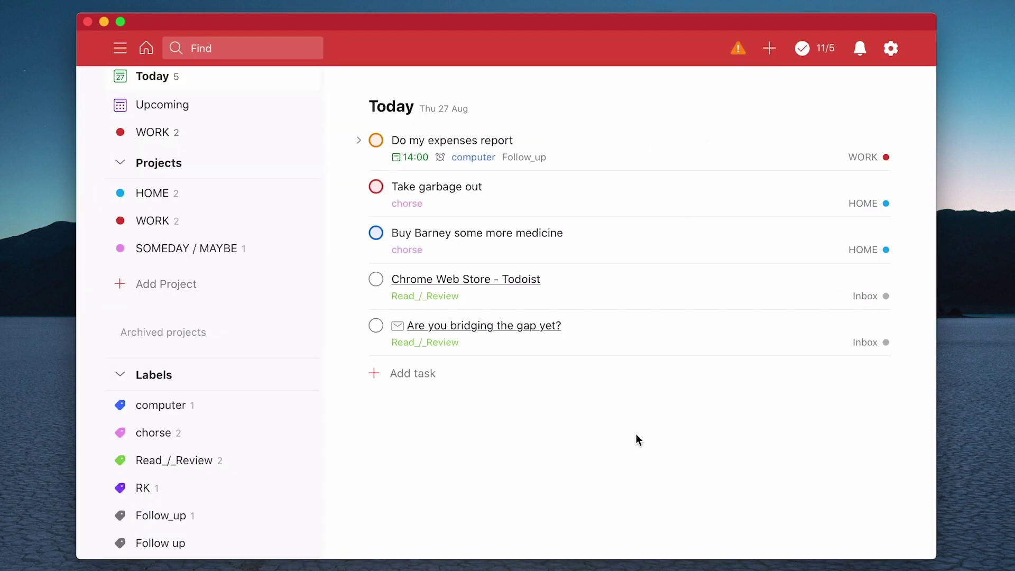
mouse_move(206, 543)
left_click(296, 543)
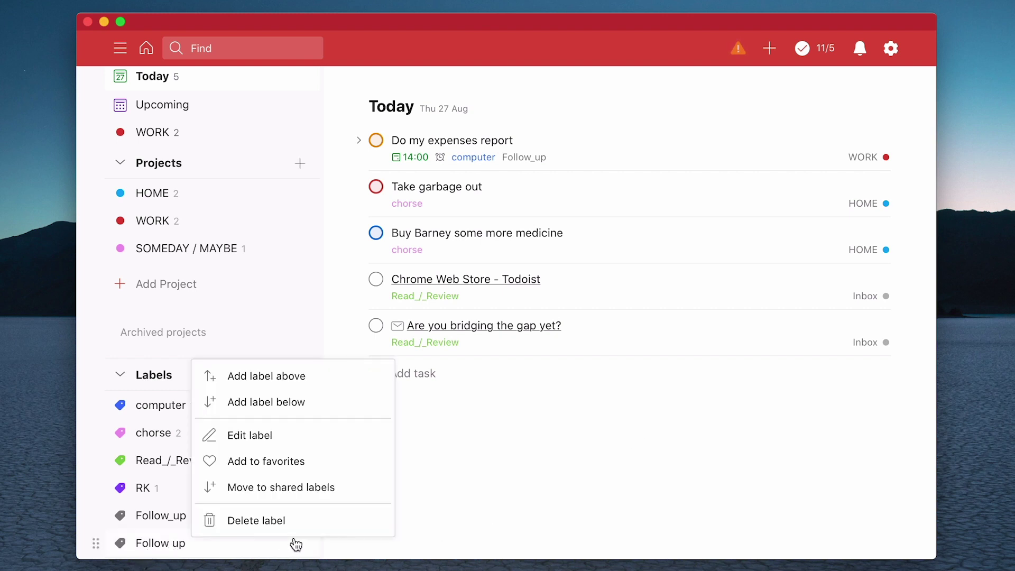
left_click(271, 521)
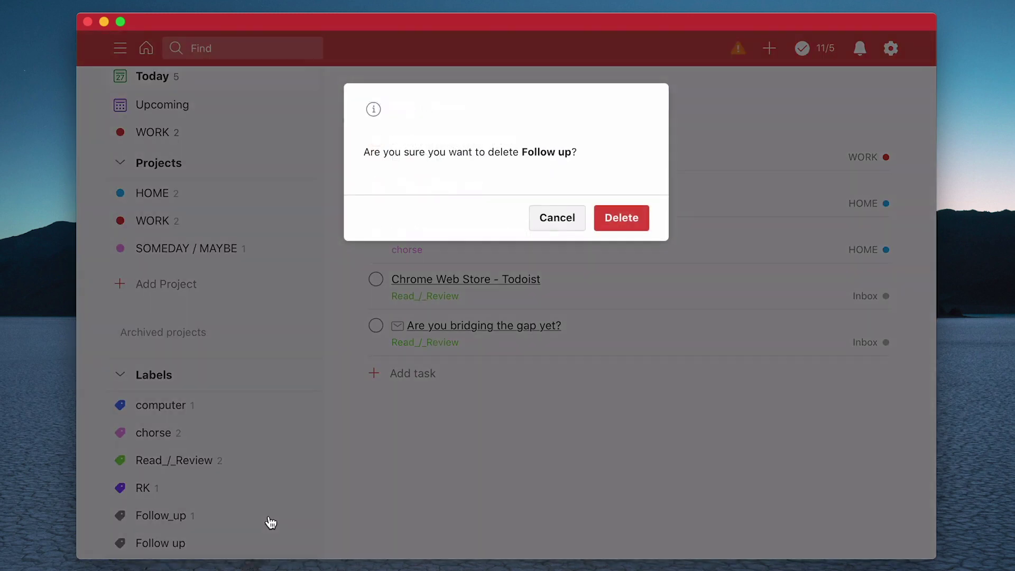
left_click(623, 219)
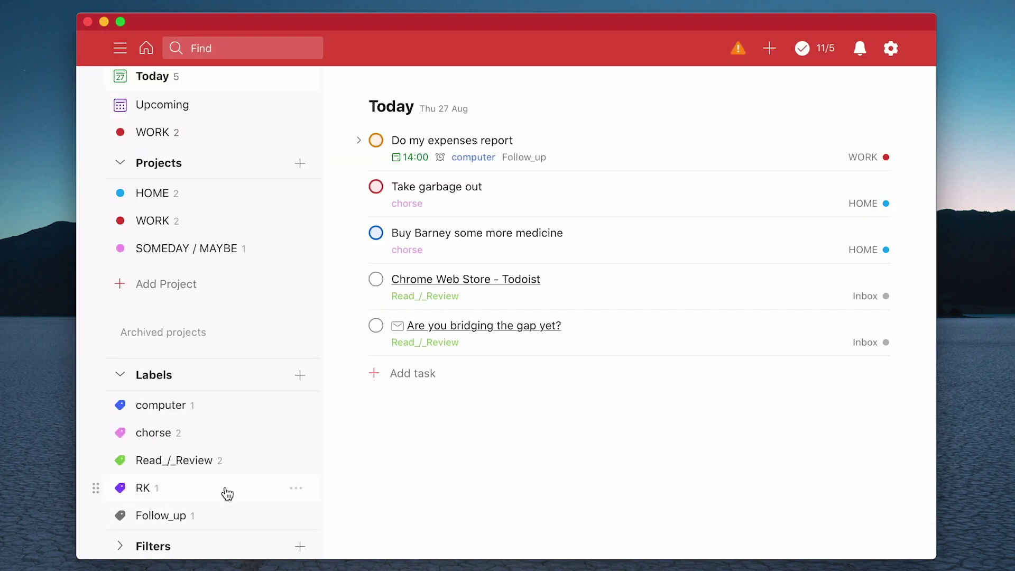
Add the RK label to favourites and remove WORK from favourites.
left_click(296, 488)
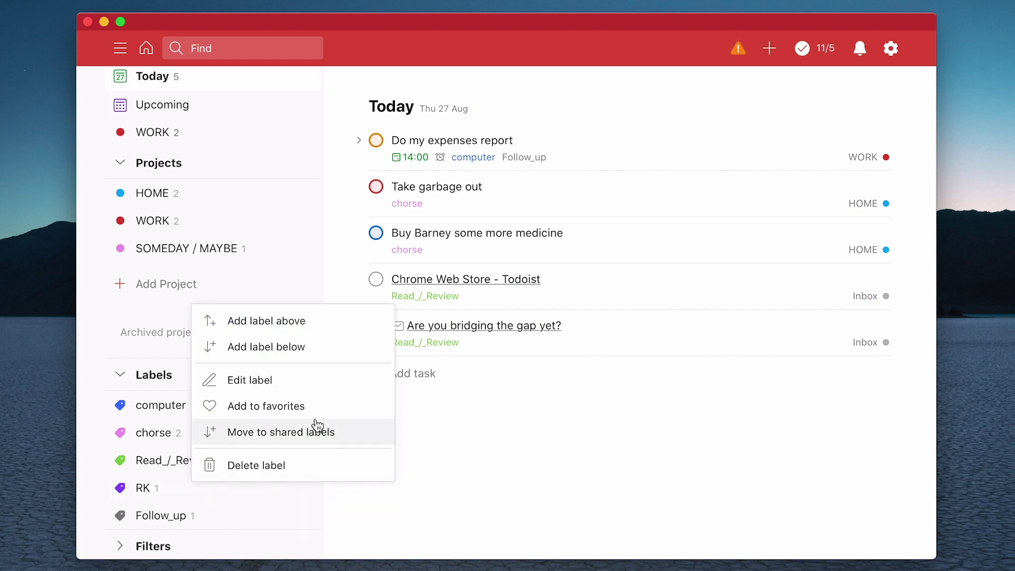
left_click(301, 406)
scroll(177, 215, "up", 2)
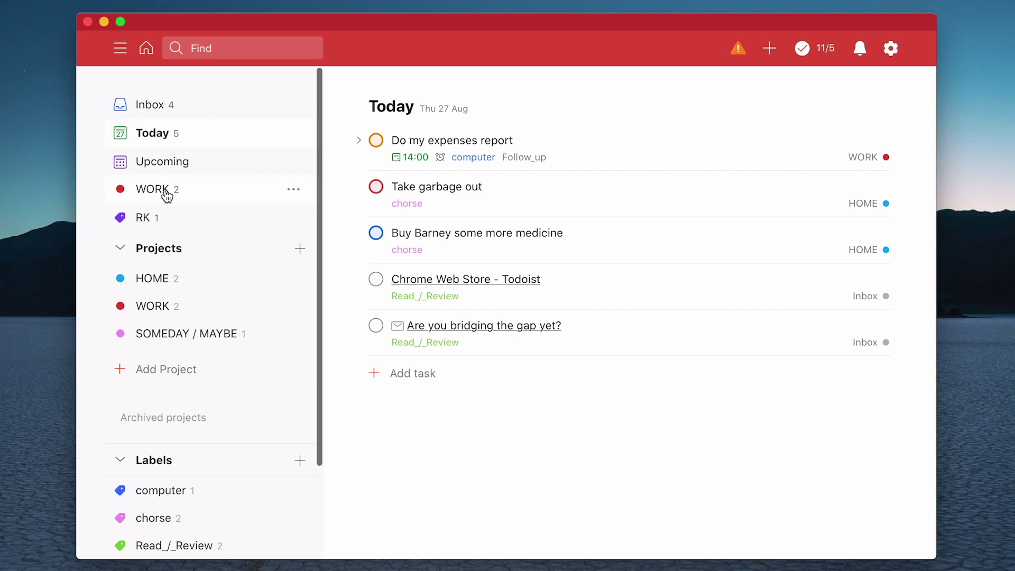
left_click(293, 191)
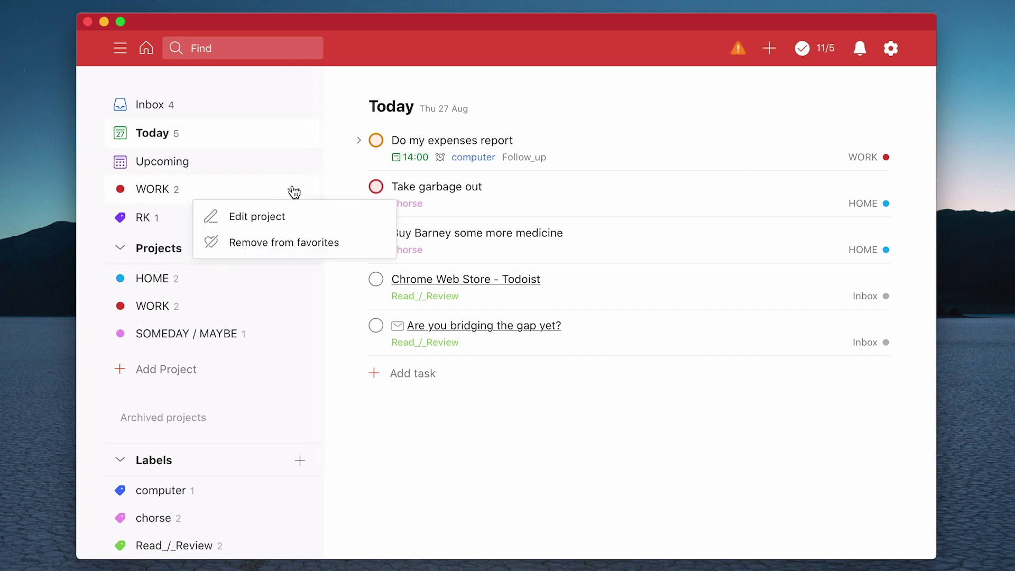
left_click(288, 242)
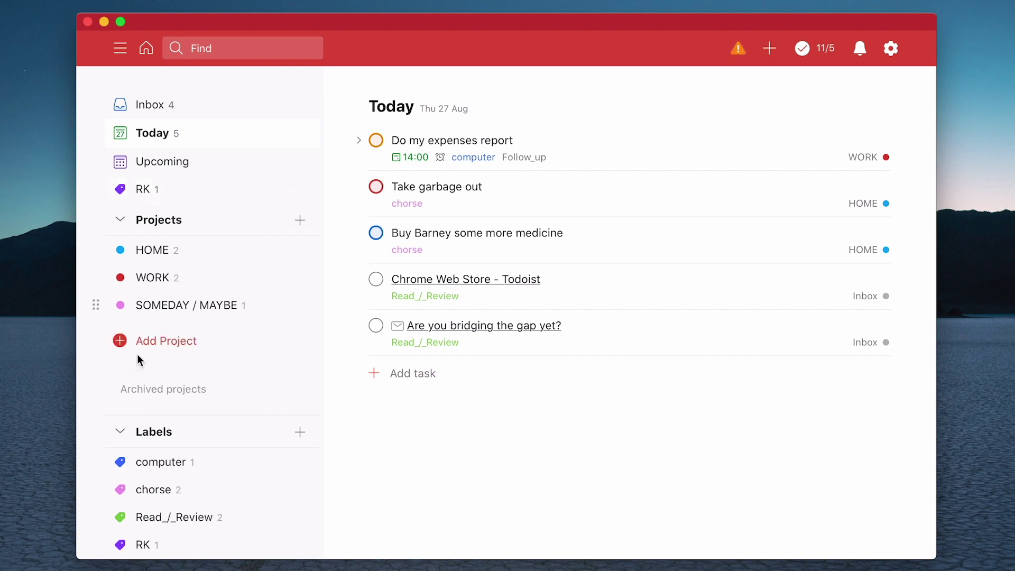
Collapse the Labels section and show the tasks tagged RK from its favourite.
left_click(120, 432)
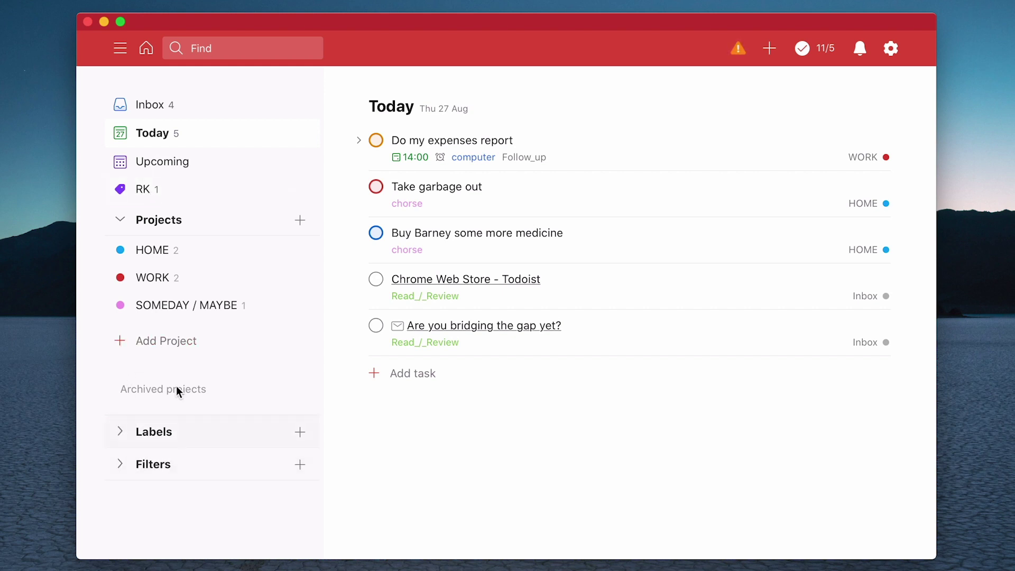
left_click(142, 192)
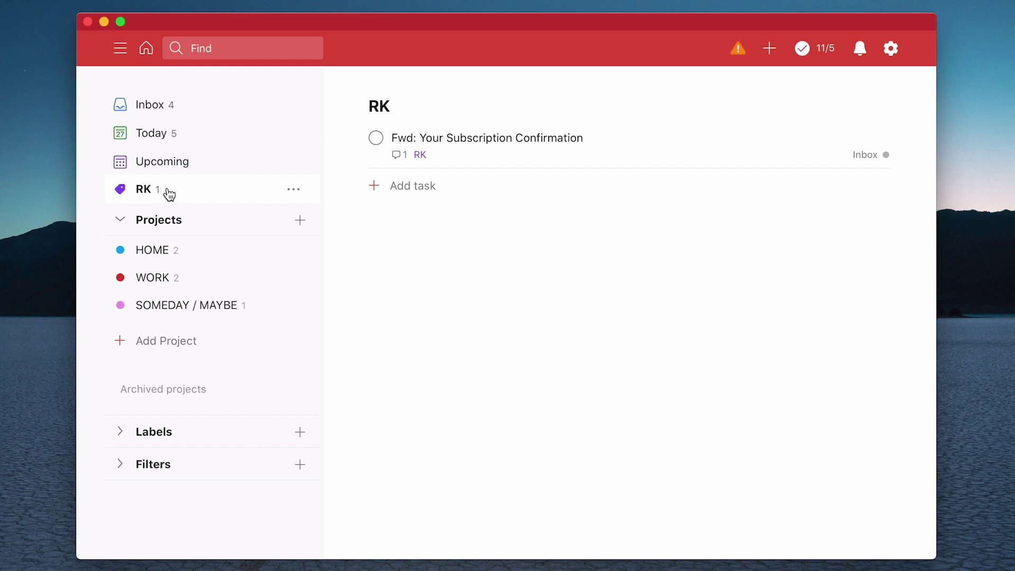
left_click(295, 190)
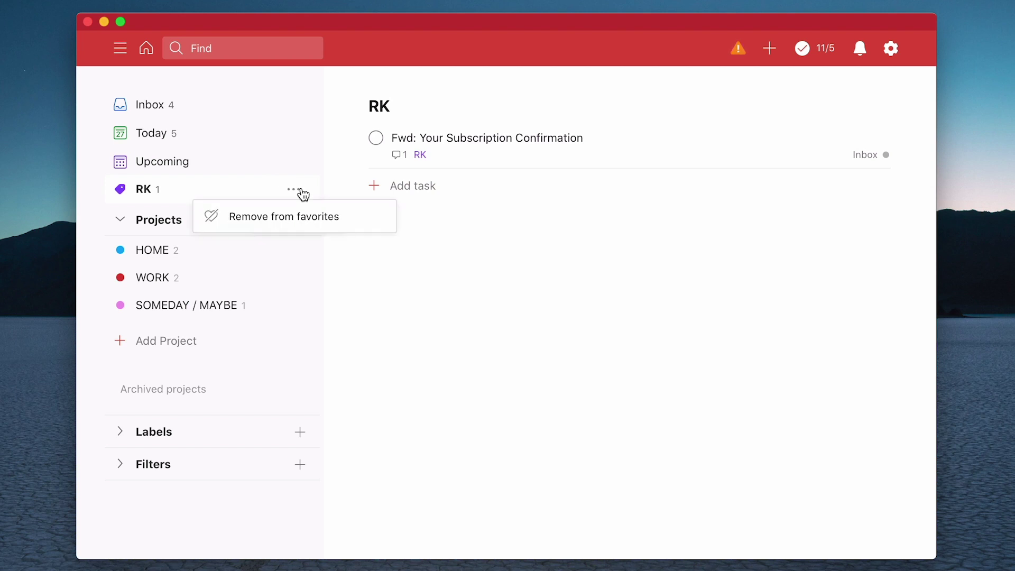
left_click(455, 341)
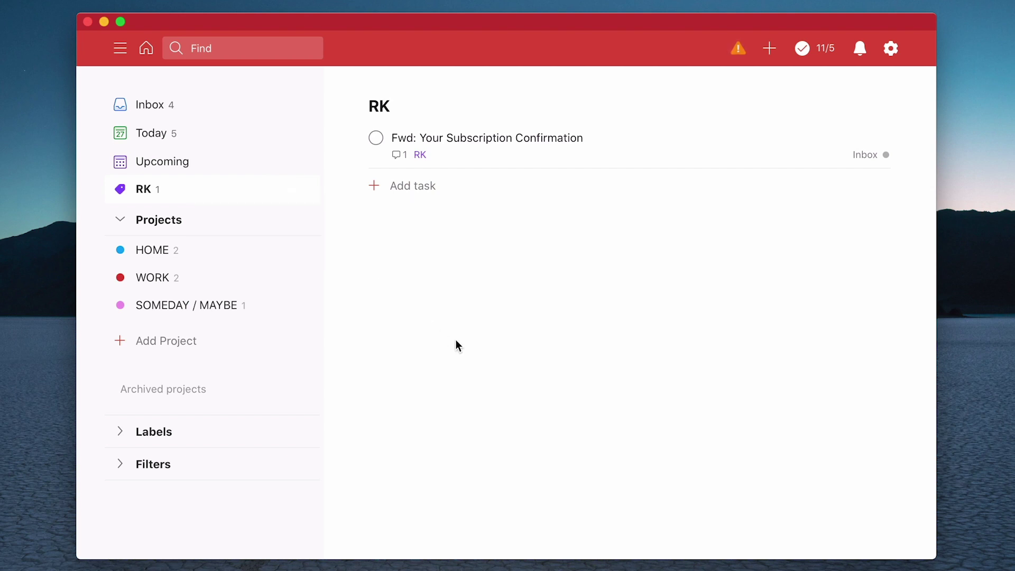